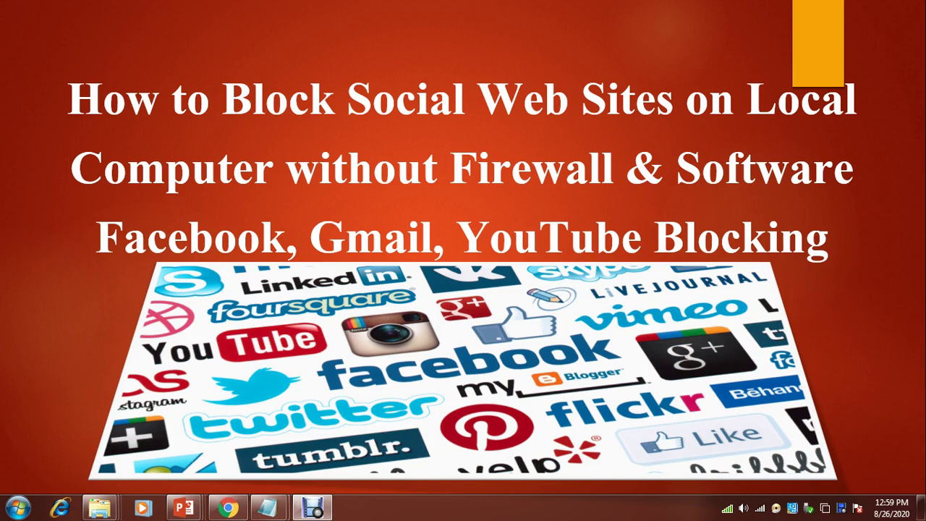
Open the drivers folder with 'drivers' in the Run box, enter etc, and select the hosts file.
key("super+r")
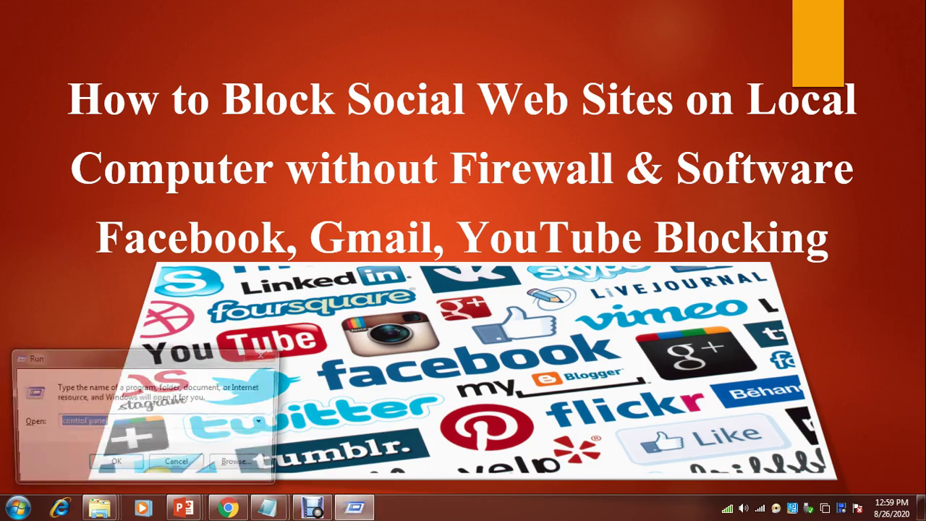
type("ho")
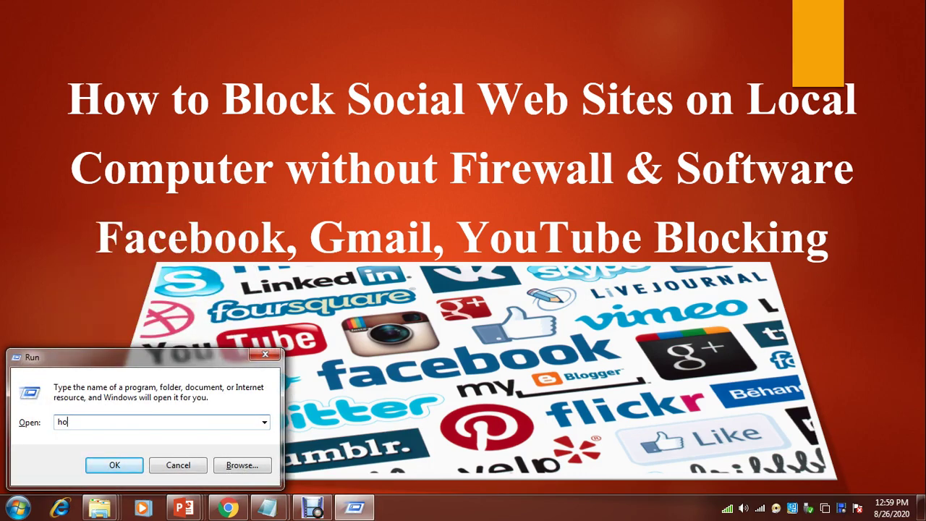
key("BackSpace")
key("BackSpace")
key("super+e")
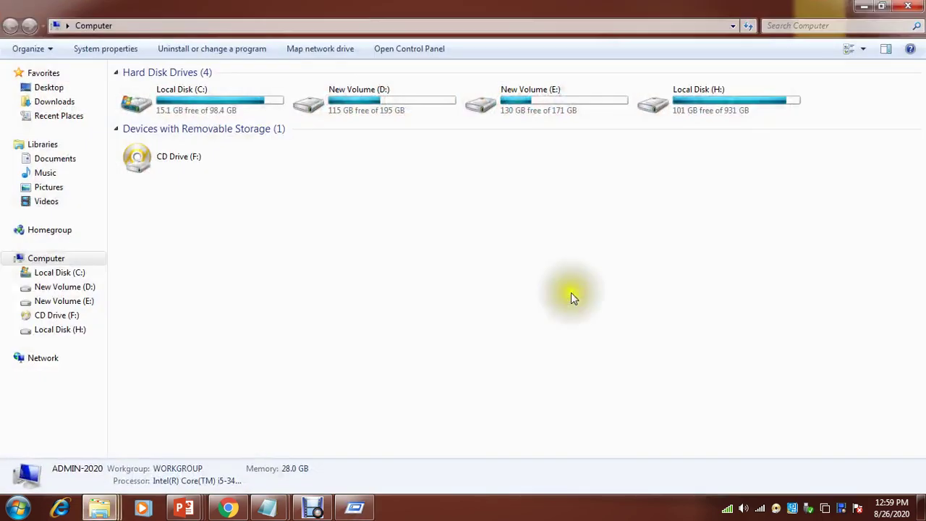
key("super+r")
type("d")
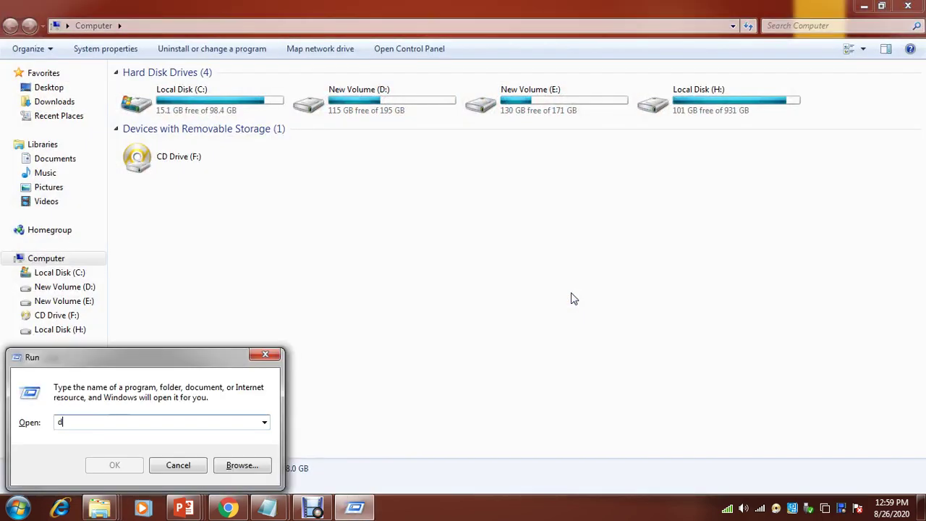
type("rivers")
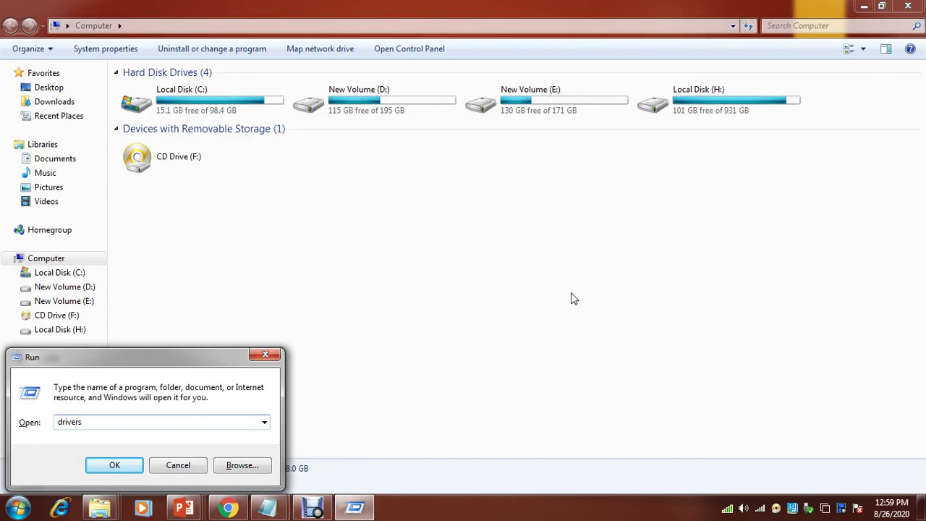
key("Return")
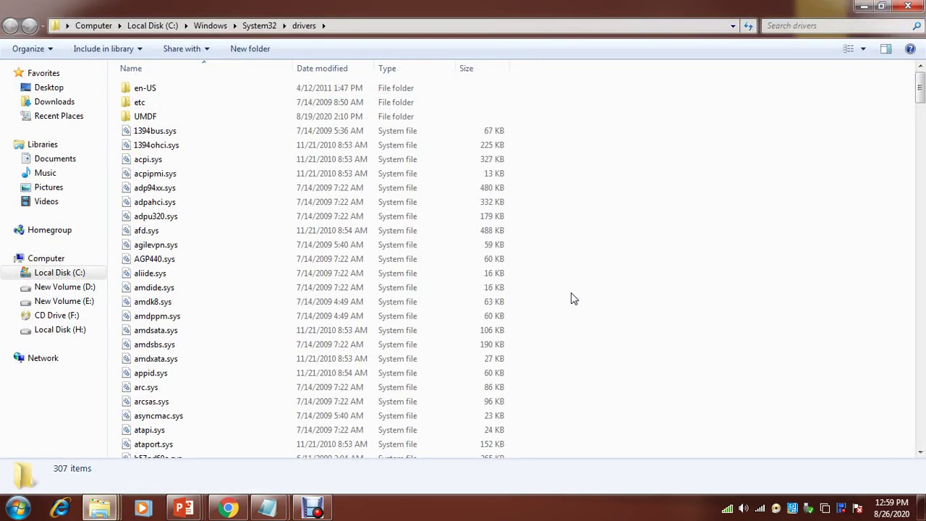
double_click(151, 100)
left_click(149, 89)
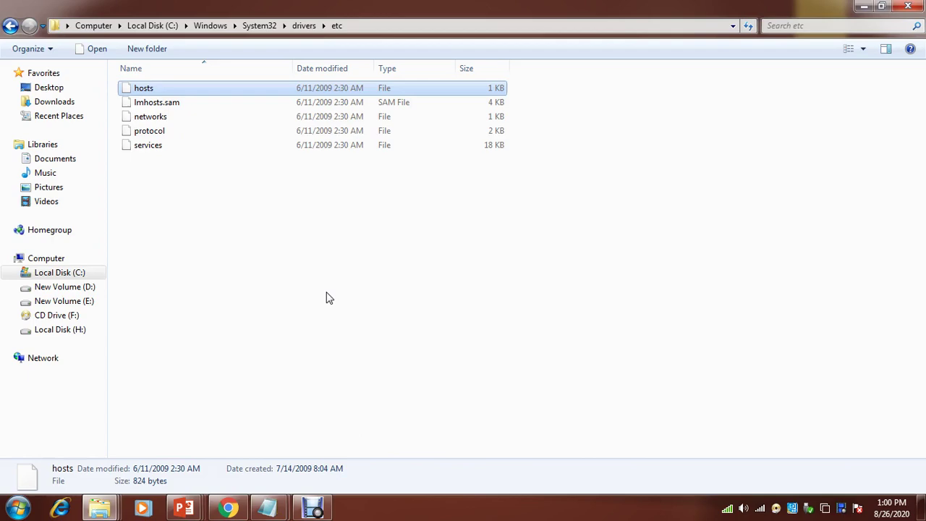
Bring the hosts file forward in Notepad and select the dialer.retail.adityabirla.com entry.
left_click(267, 509)
left_click(300, 468)
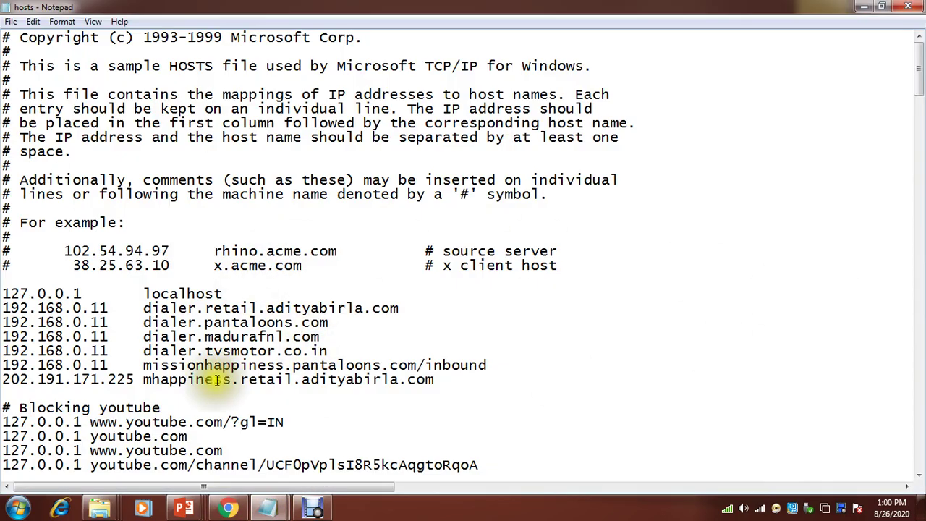
left_click(144, 307)
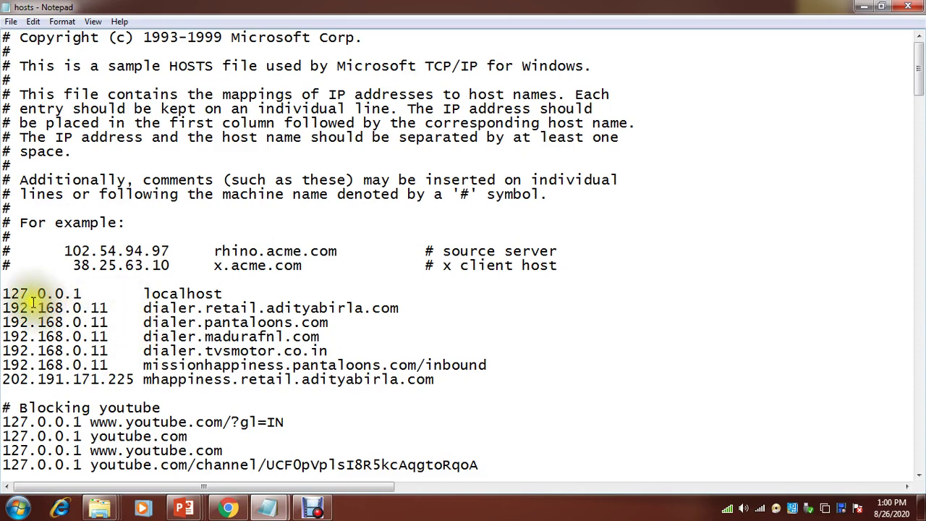
left_click(4, 310)
left_click_drag(3, 310, 424, 306)
left_click(404, 311)
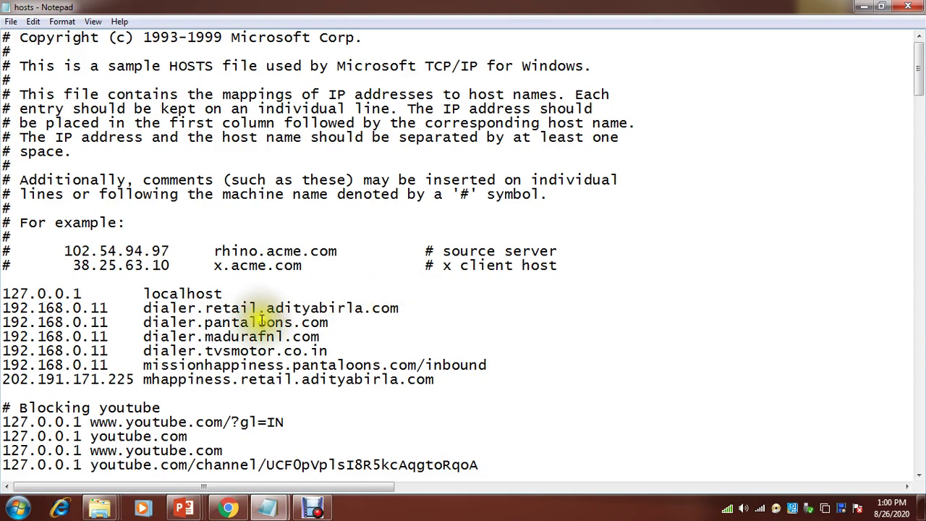
Select the dialer host names, then the missionhappiness.pantaloons.com/inbound address for copying.
left_click_drag(145, 305, 413, 316)
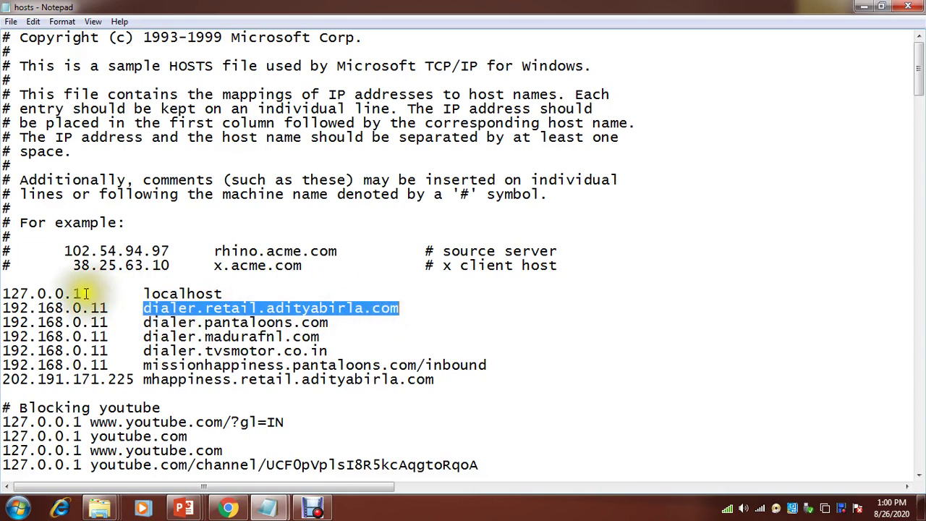
left_click(4, 309)
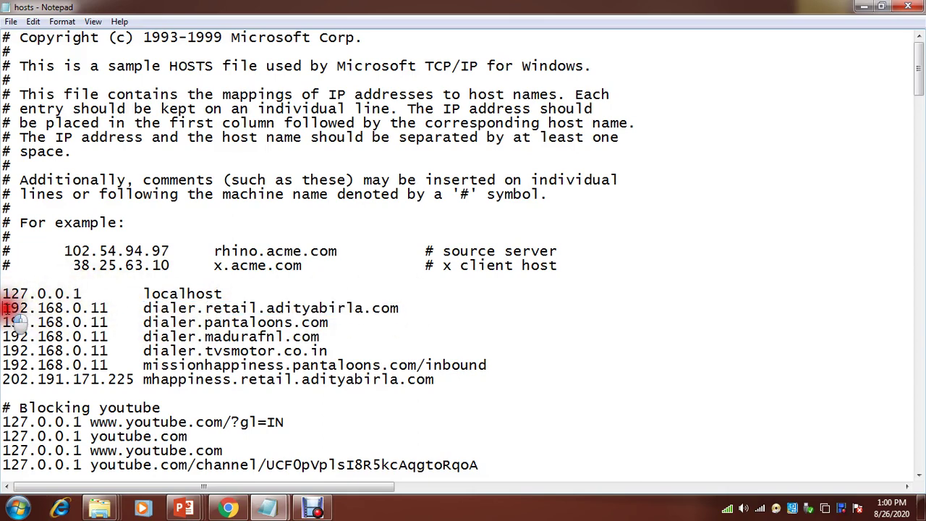
left_click_drag(4, 309, 400, 313)
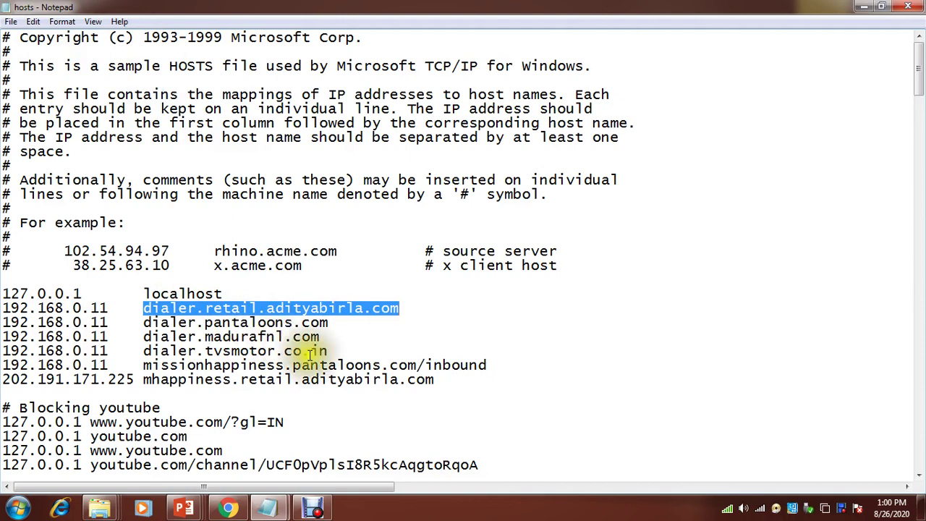
left_click_drag(143, 365, 515, 362)
key("ctrl+c")
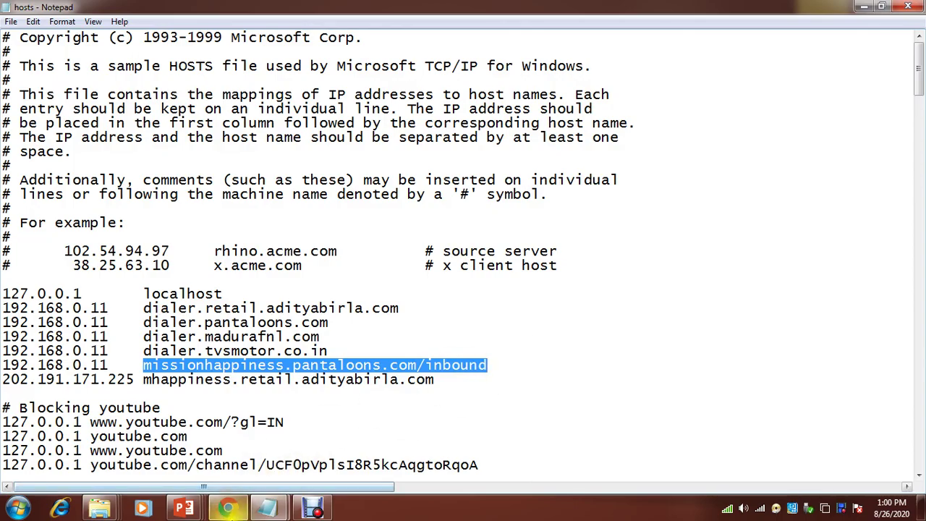
Paste missionhappiness.pantaloons.com/inbound into a new Chrome tab and load it to test access.
left_click(228, 509)
left_click(345, 12)
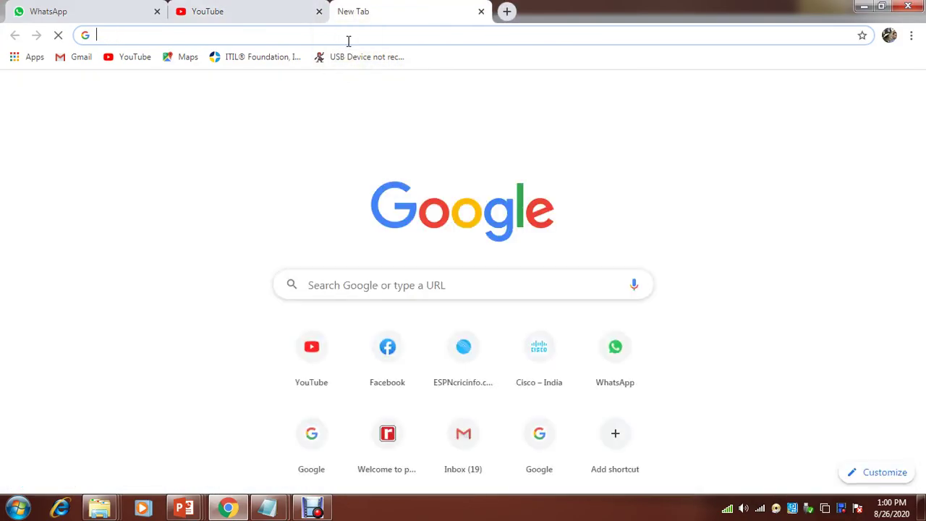
left_click(348, 39)
key("ctrl+v")
key("Return")
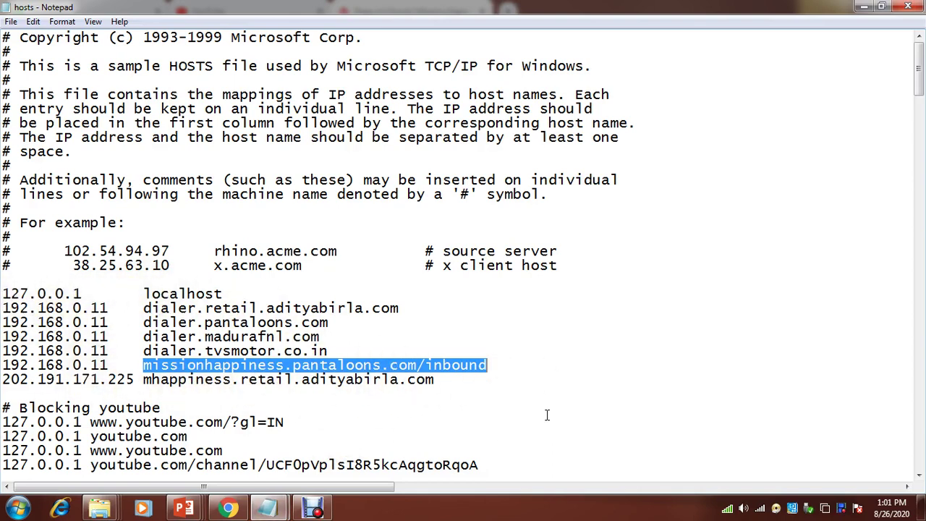
Scroll down to the Blocking youtube section and select it to review the entries.
left_click(919, 475)
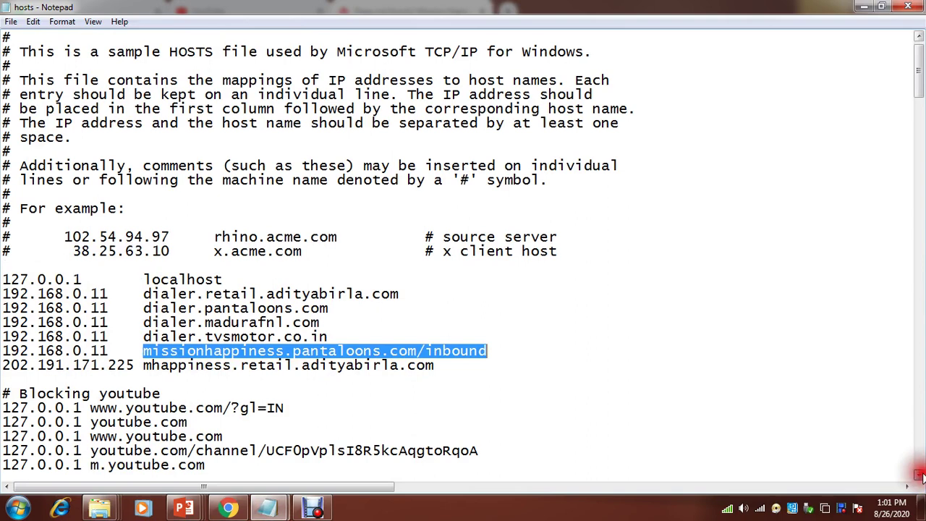
left_click(919, 475)
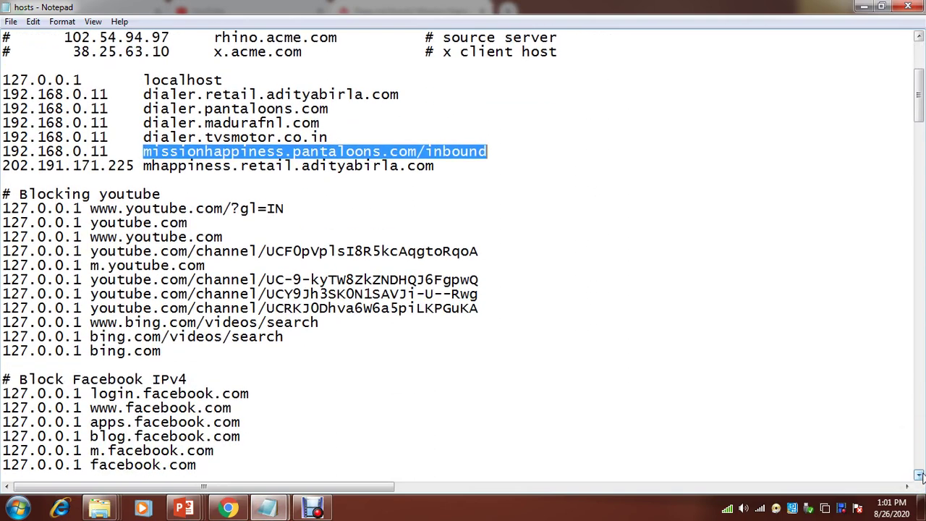
left_click_drag(3, 194, 170, 351)
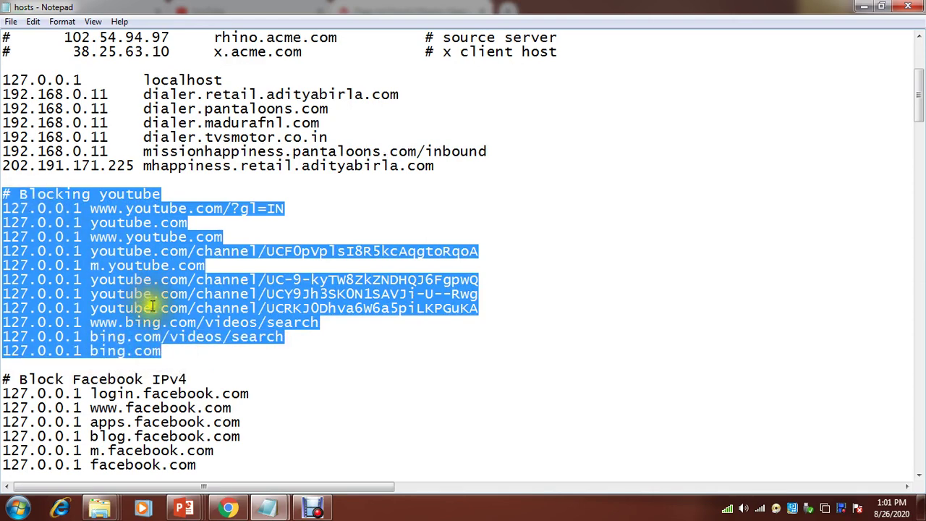
left_click(171, 352)
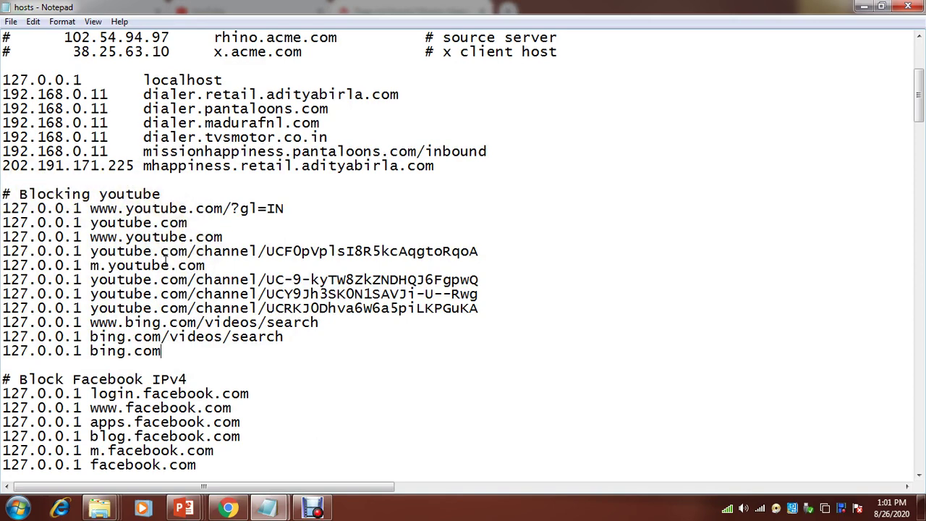
Start a new blank line directly below the bing.com entry.
left_click(172, 355)
left_click_drag(172, 356, 2, 210)
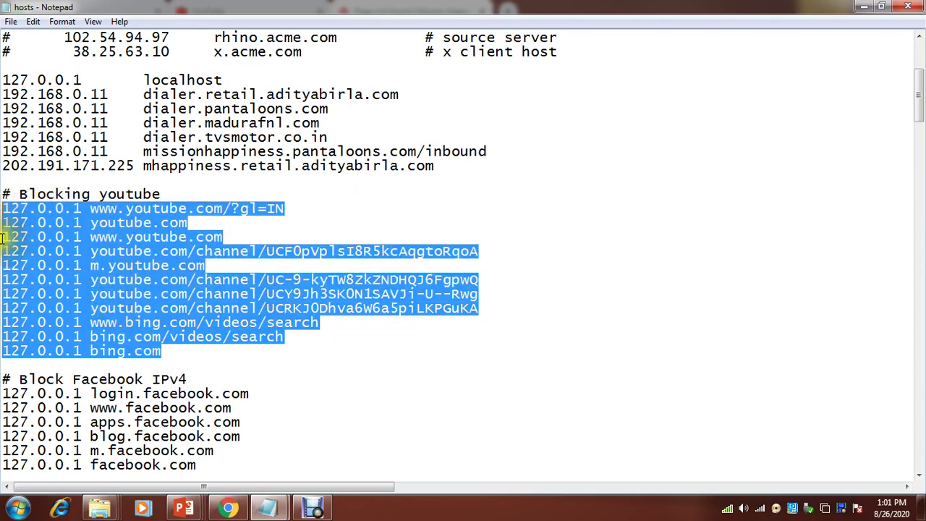
left_click(184, 356)
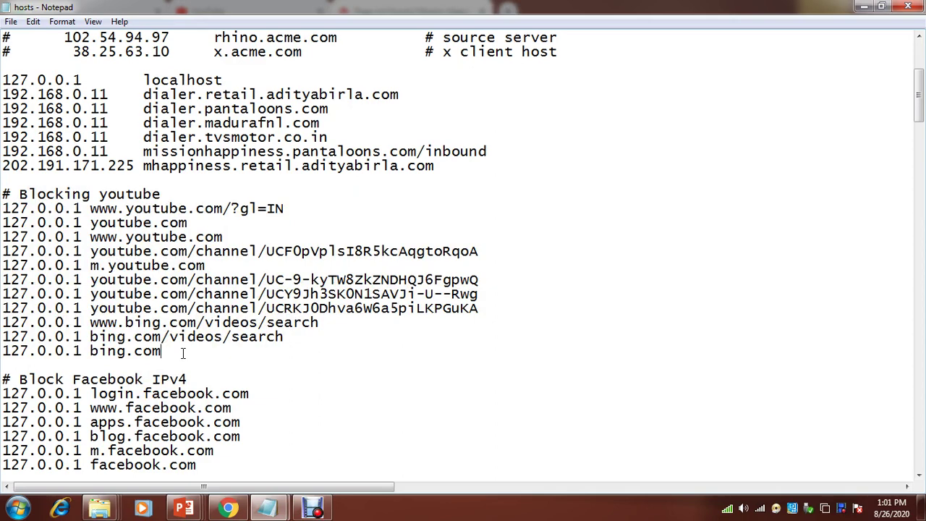
key("Return")
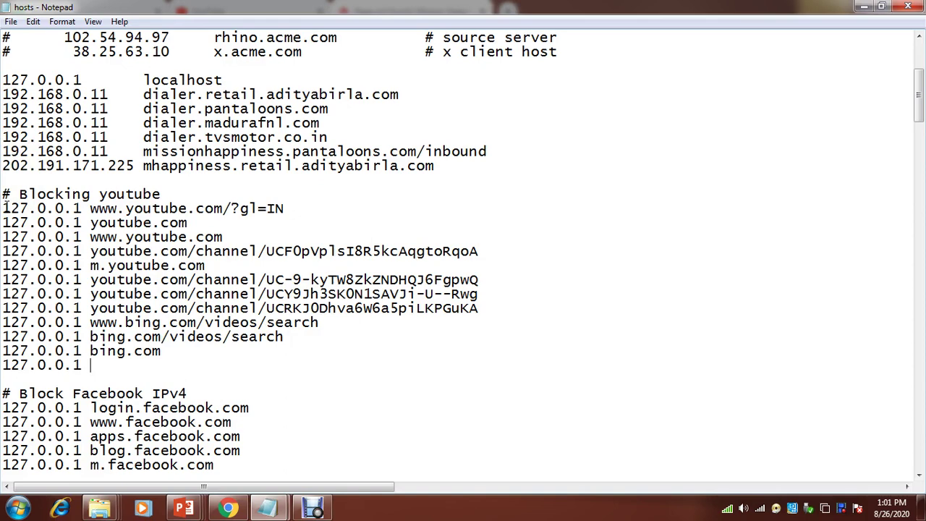
left_click_drag(184, 225, 14, 220)
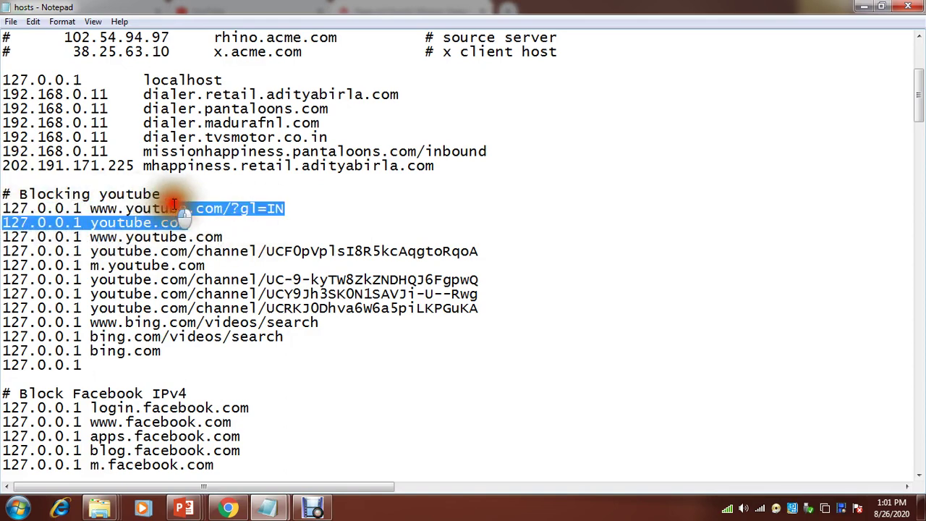
left_click_drag(181, 223, 196, 217)
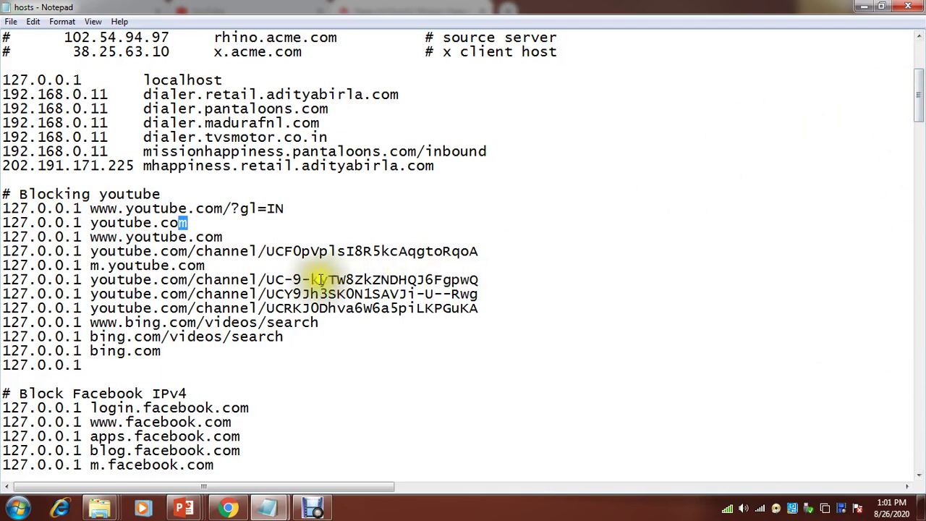
mouse_move(99, 509)
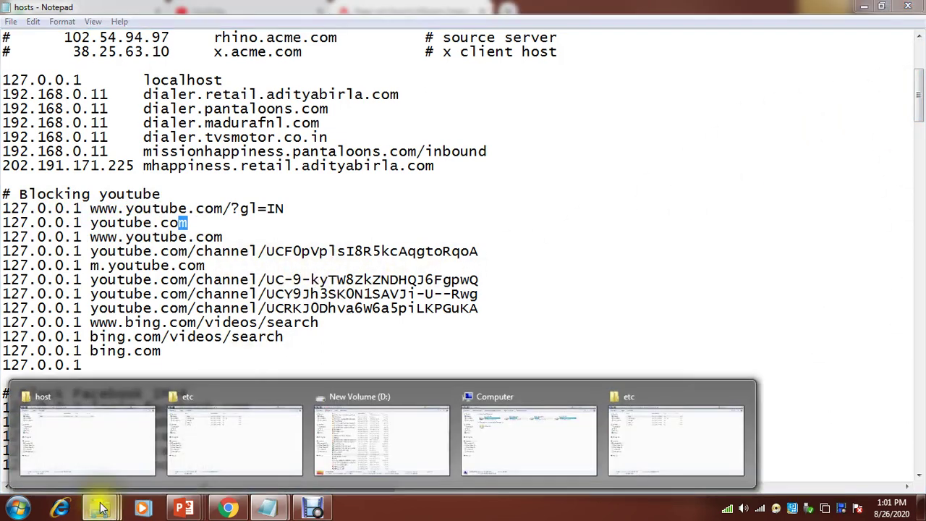
left_click(127, 398)
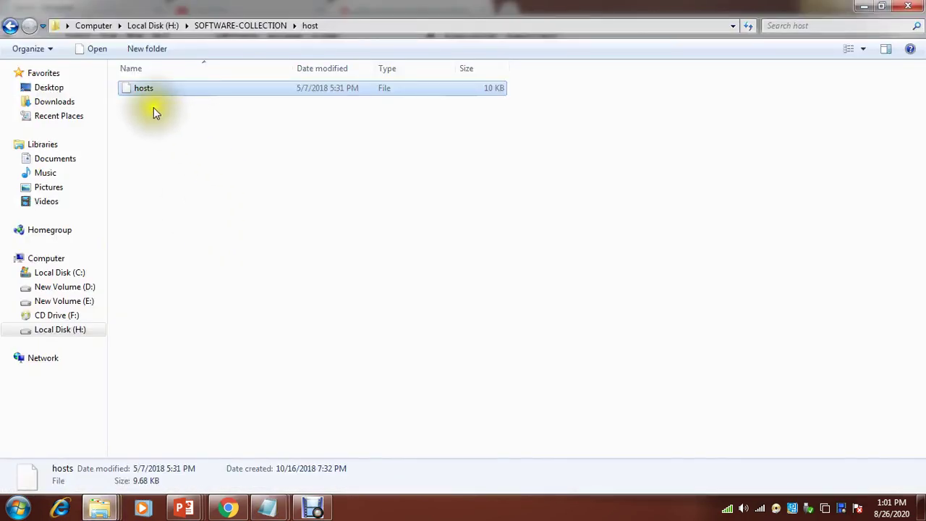
mouse_move(100, 509)
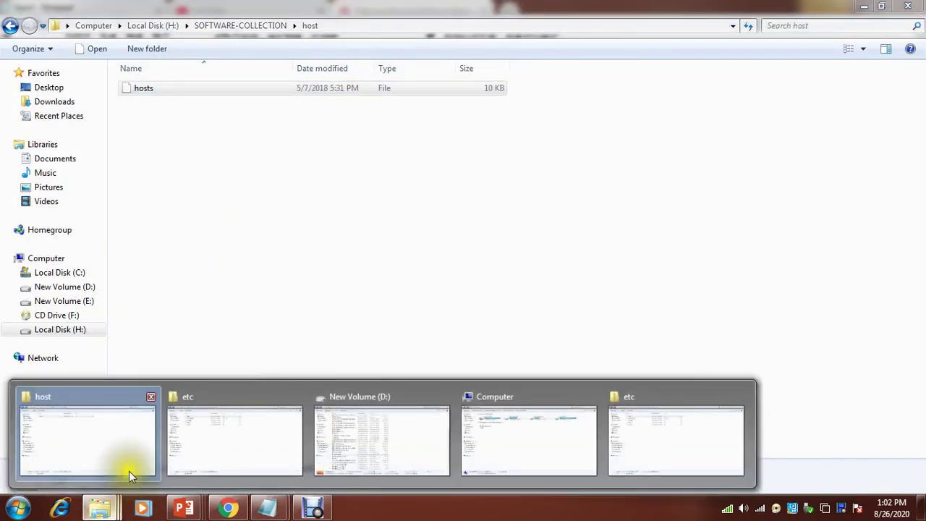
left_click(250, 455)
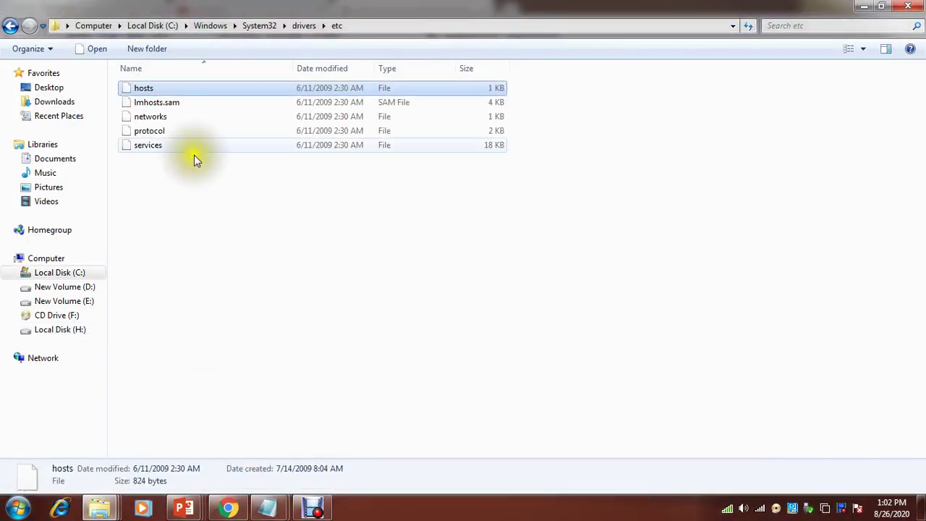
right_click(147, 89)
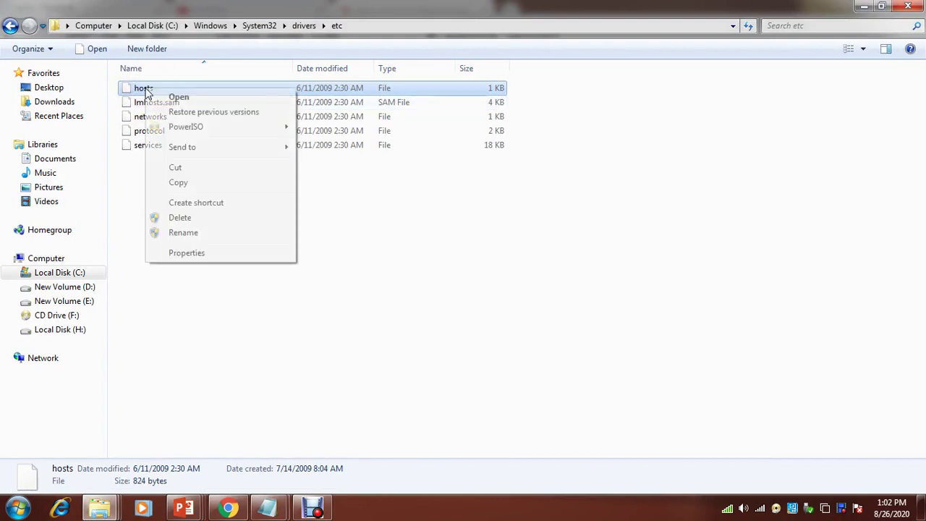
left_click(190, 100)
left_click(470, 192)
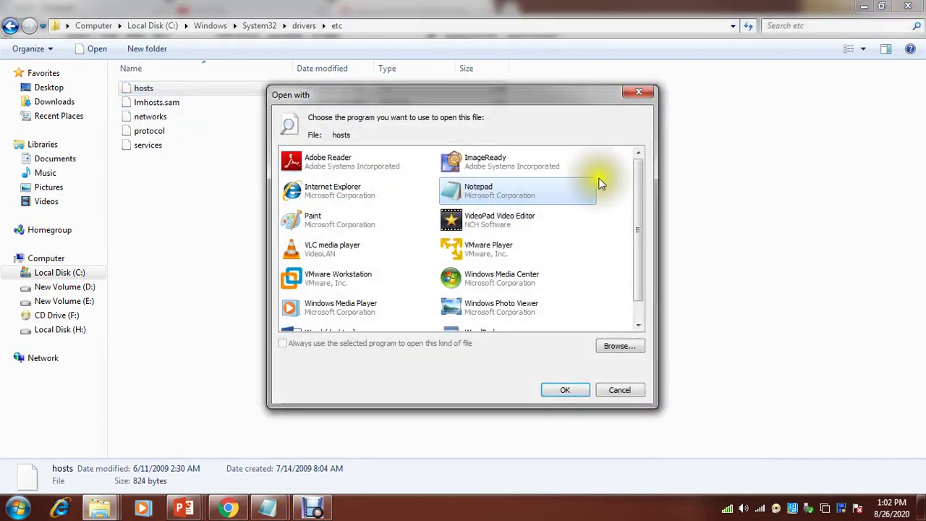
left_click(565, 390)
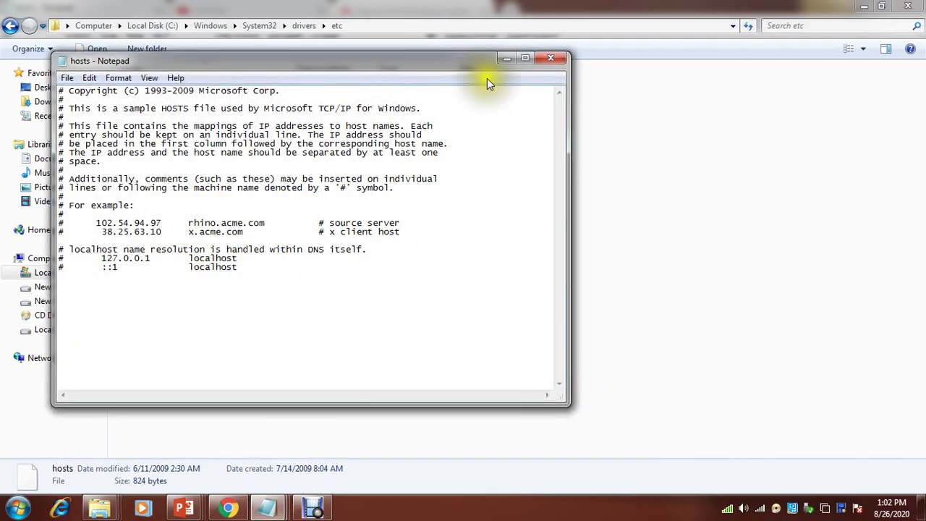
left_click(551, 58)
mouse_move(267, 508)
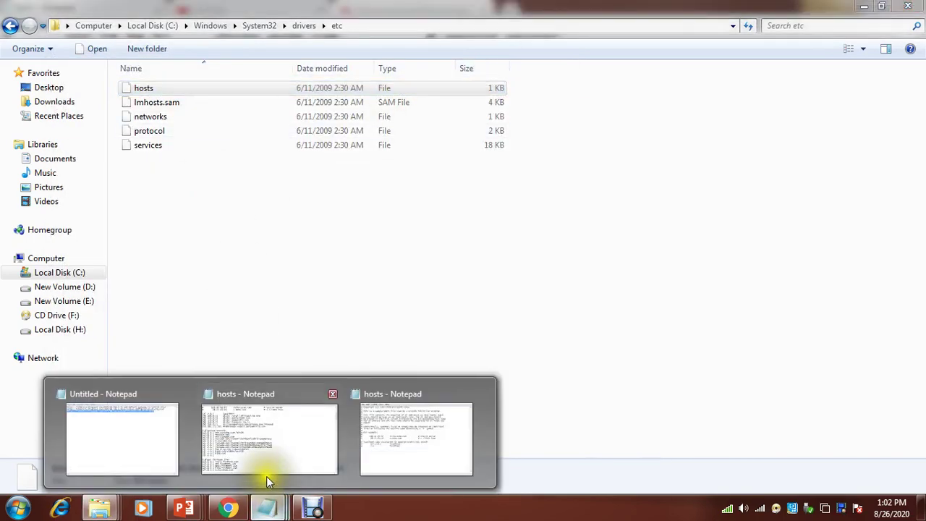
Switch to Chrome's YouTube tab and open YouTube Studio from the account menu.
left_click(266, 476)
left_click(229, 506)
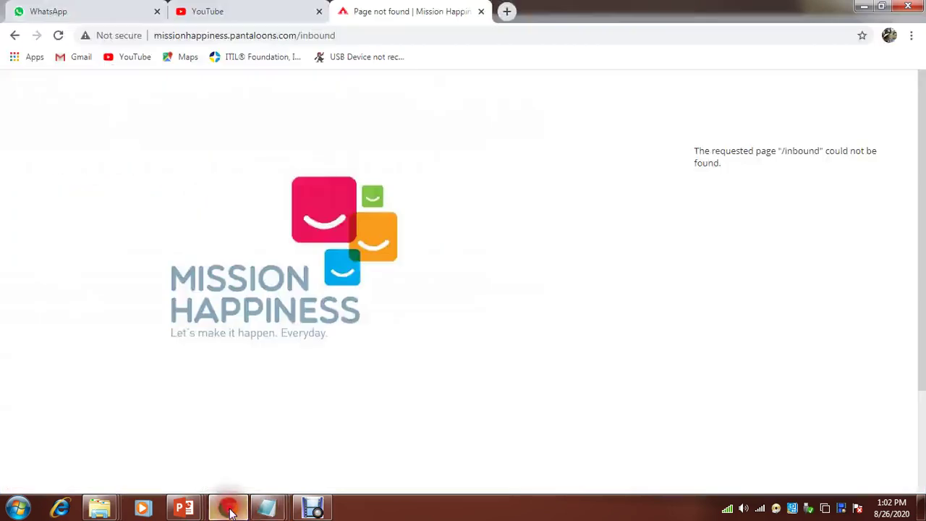
left_click(271, 13)
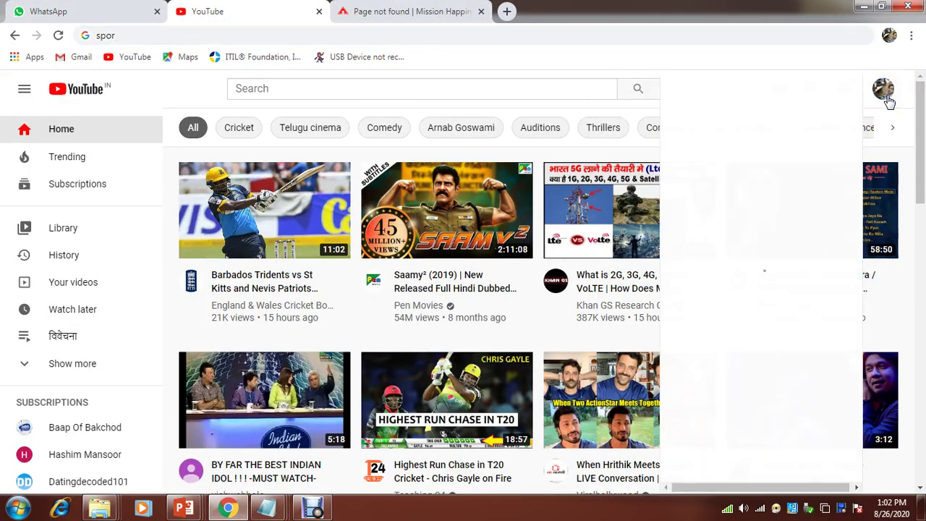
left_click(883, 90)
left_click(711, 217)
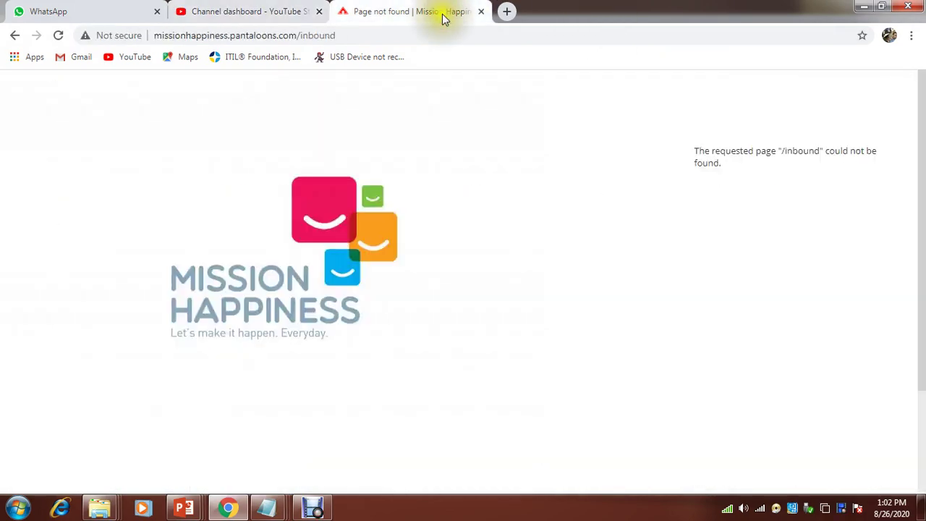
Load google.com in the page-not-found tab, open a new tab, then return to YouTube Studio.
left_click(440, 34)
type("g")
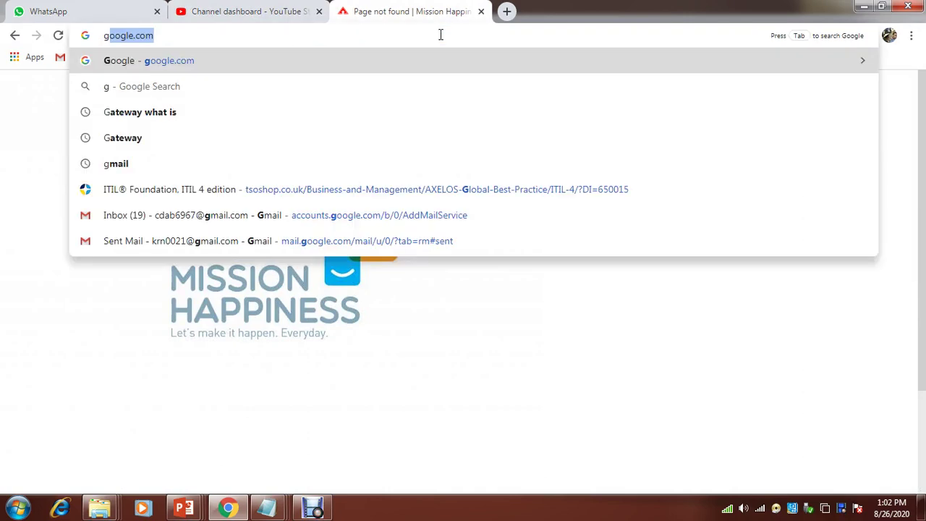
key("Return")
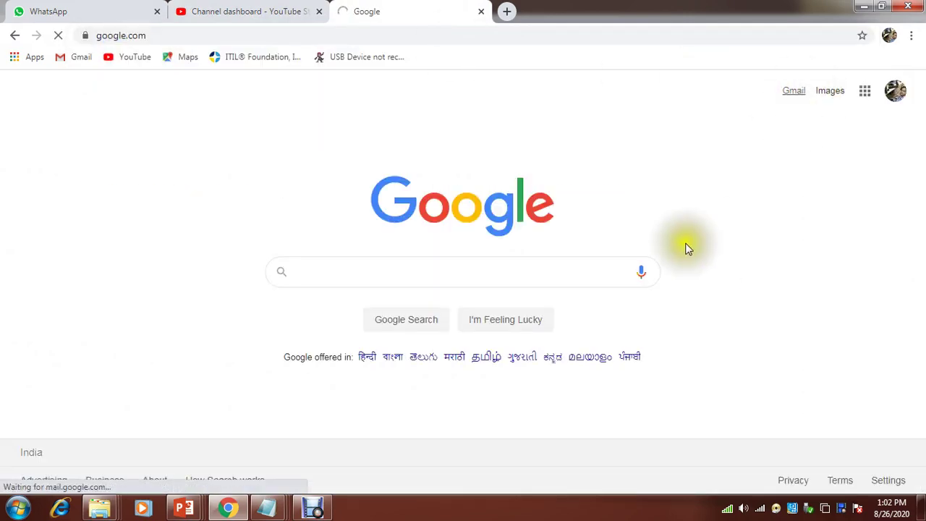
left_click(508, 12)
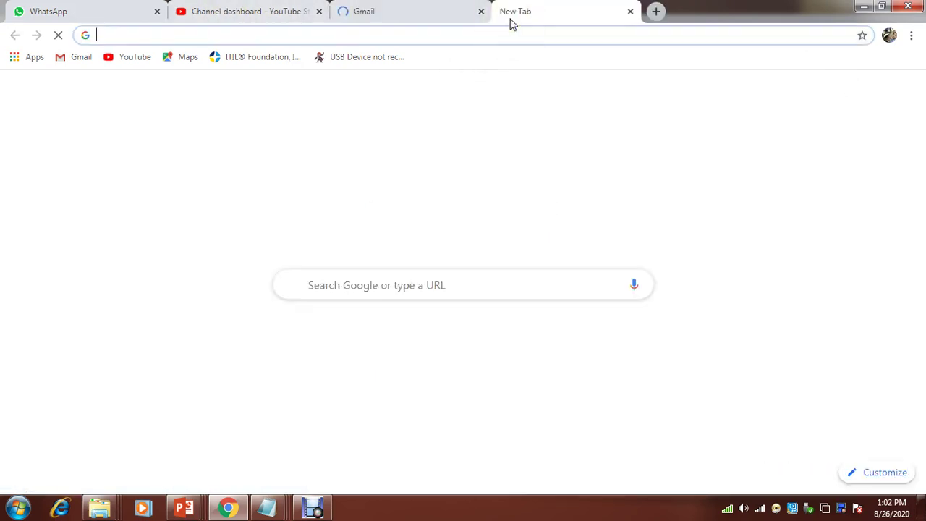
left_click(509, 32)
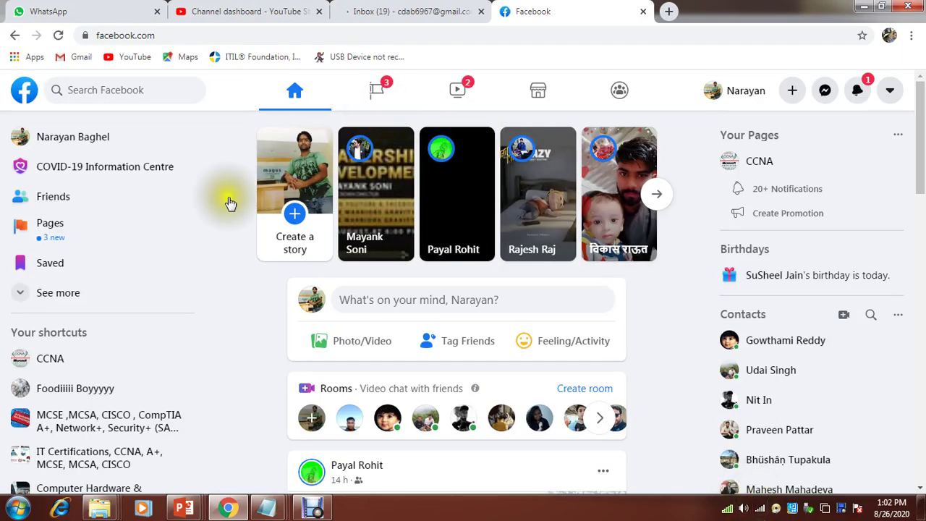
left_click(257, 11)
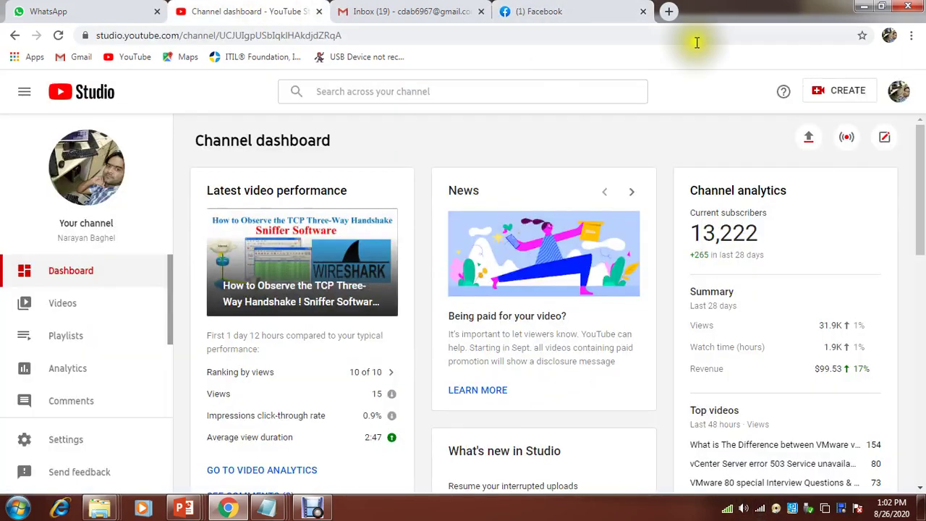
Select and delete the empty 127.0.0.1 line at the end of the YouTube block.
left_click(866, 6)
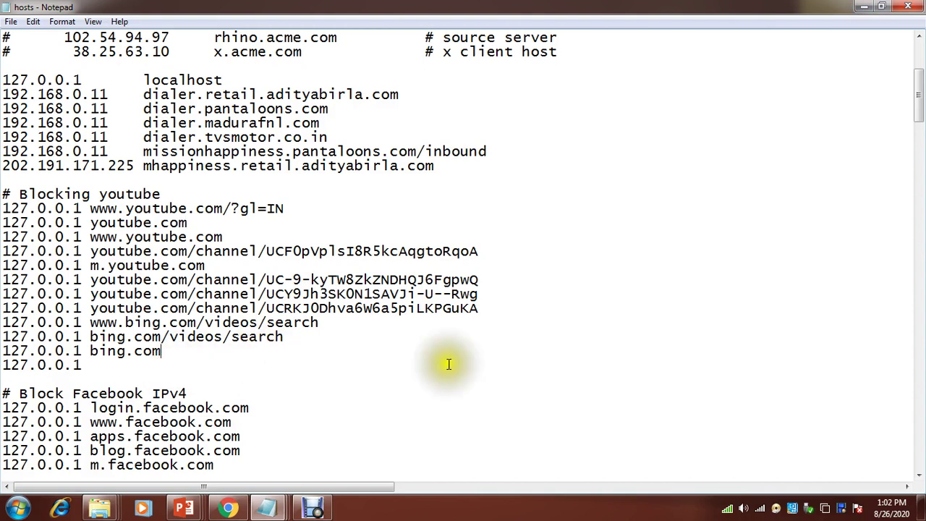
left_click_drag(81, 365, 2, 367)
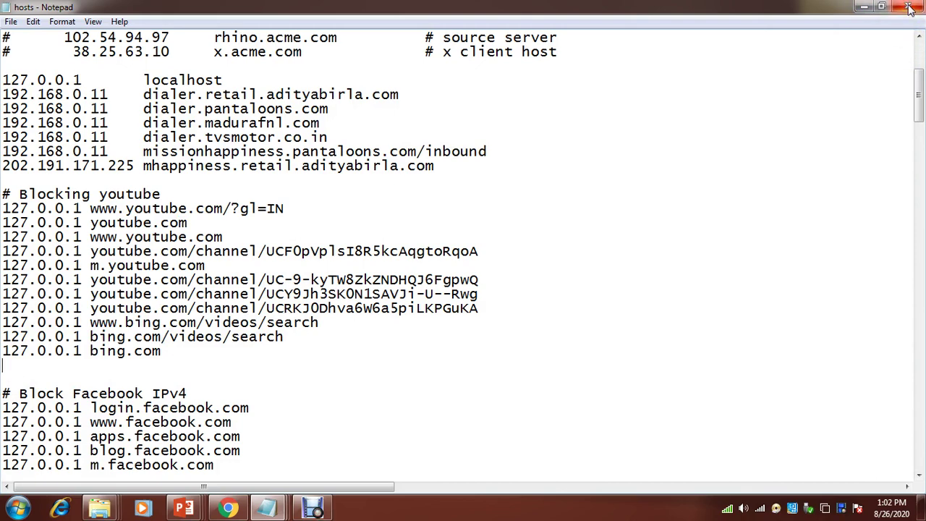
left_click(643, 330)
Close the edited hosts file and check the etc folder path in Explorer.
left_click(909, 7)
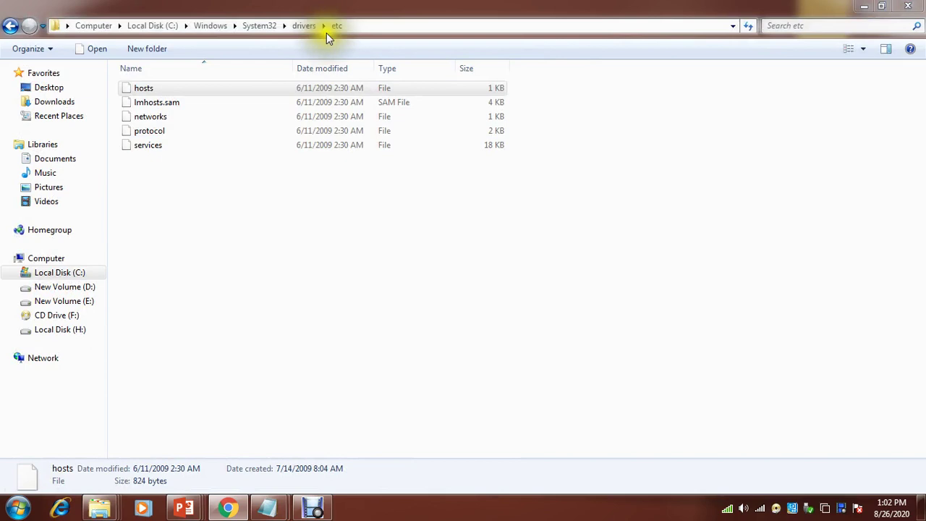
left_click(351, 23)
left_click(227, 26)
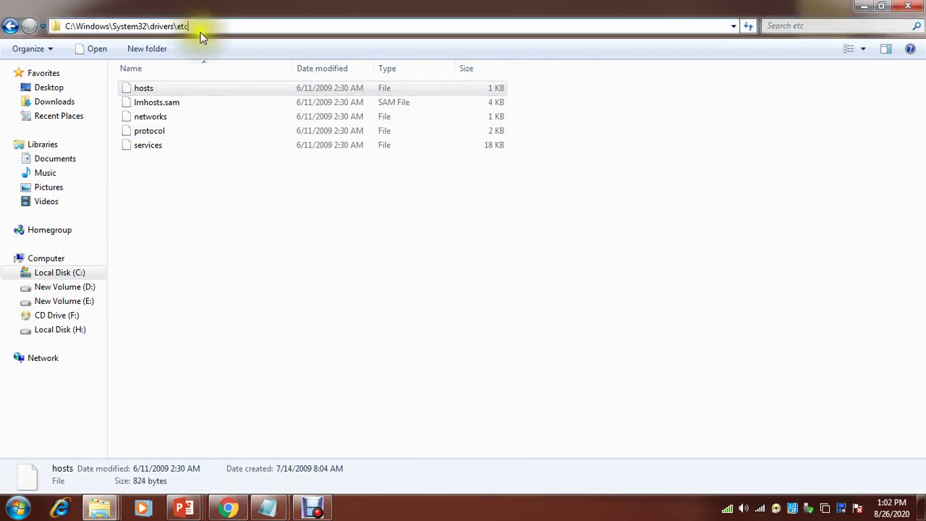
Open the hosts file in H:\SOFTWARE-COLLECTION\host with Notepad.
left_click(122, 509)
left_click(226, 337)
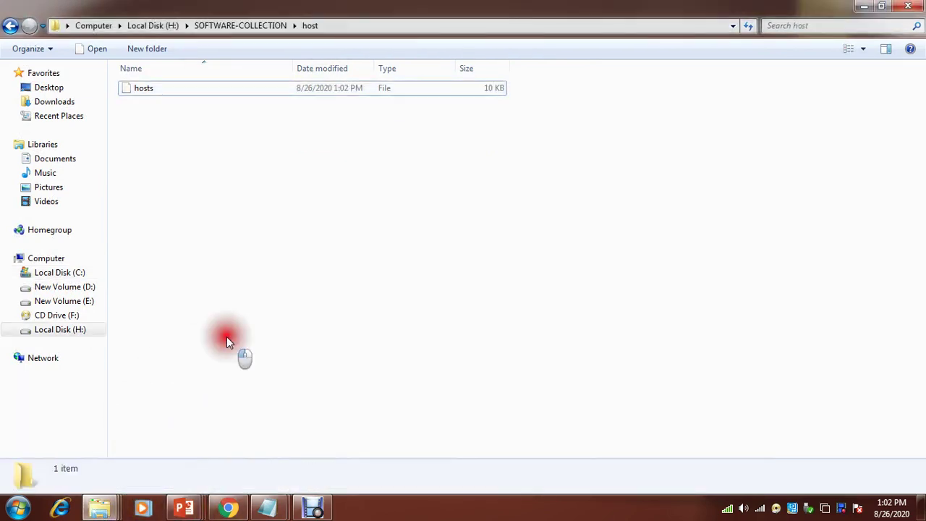
right_click(156, 93)
left_click(138, 89)
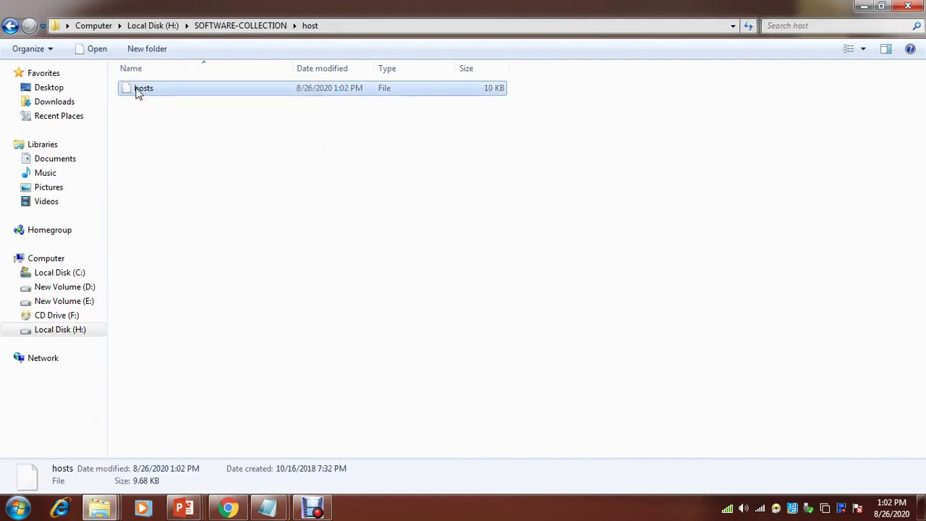
right_click(136, 87)
left_click(171, 99)
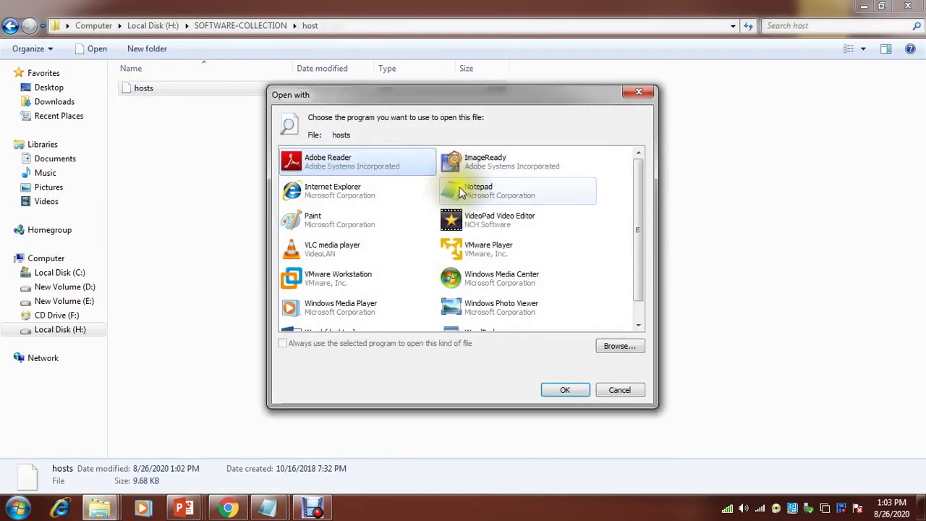
left_click(452, 184)
Maximize the replacement hosts file, scroll through its Facebook and shopping block entries, then close it.
left_click(564, 388)
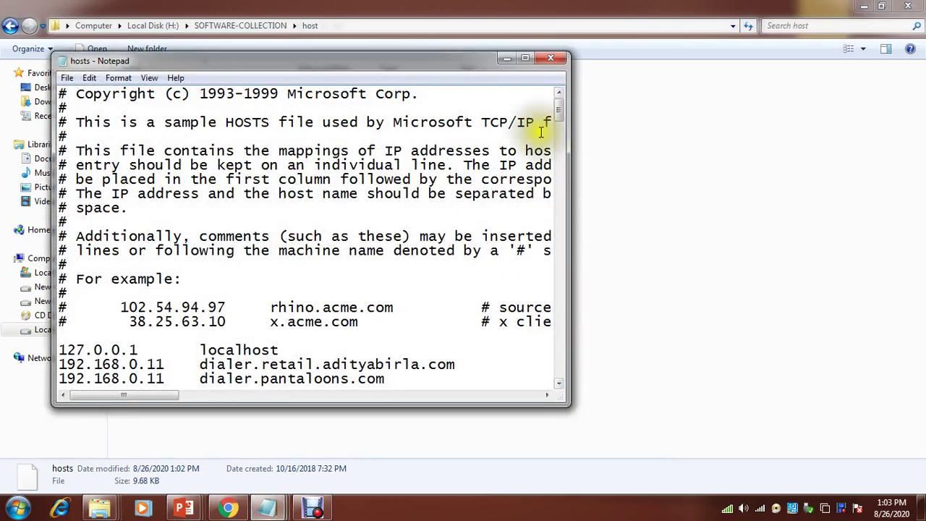
left_click(526, 57)
left_click_drag(916, 83, 912, 181)
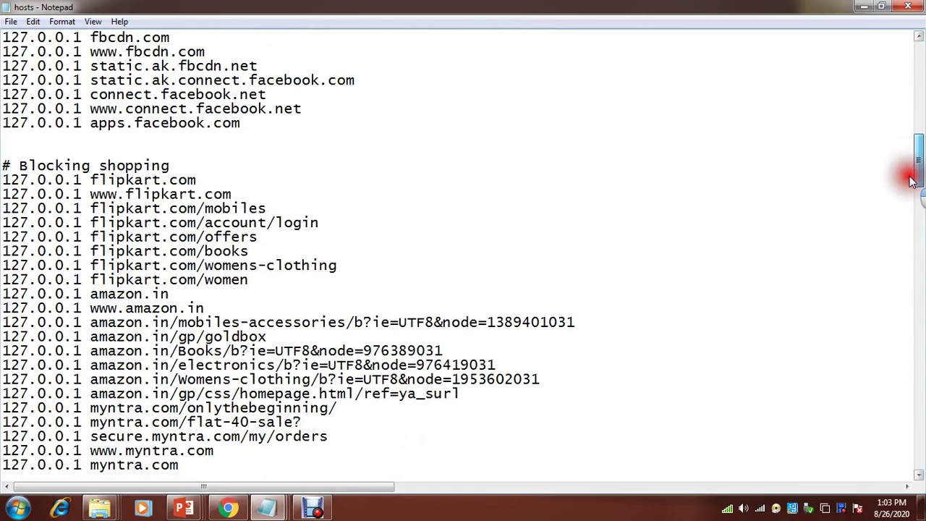
left_click_drag(912, 181, 920, 38)
left_click(921, 6)
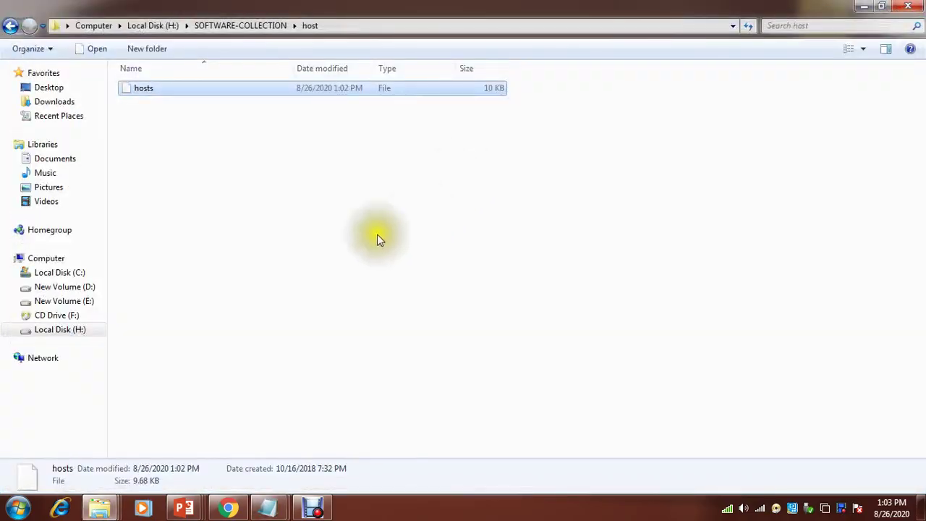
Paste the copied hosts file into etc, replacing the original with administrator permission.
left_click(100, 509)
left_click(247, 429)
left_click(304, 366)
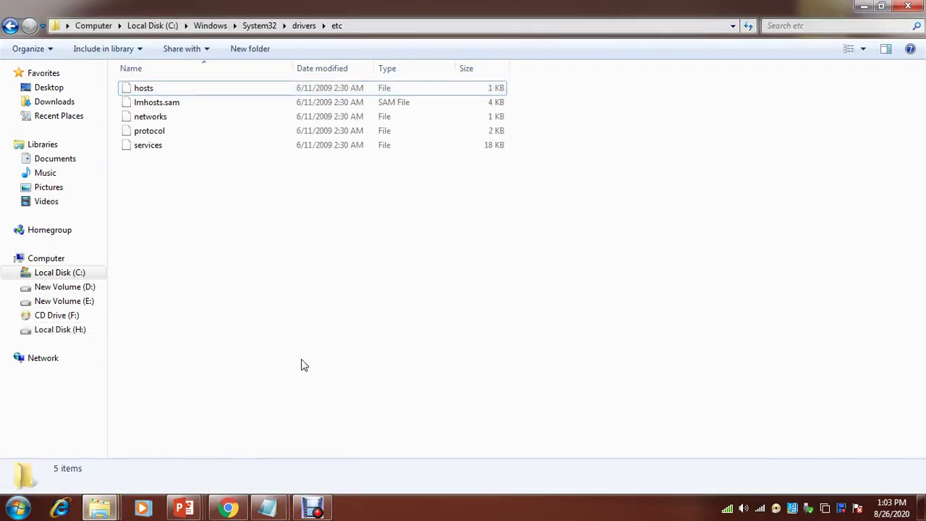
key("ctrl+v")
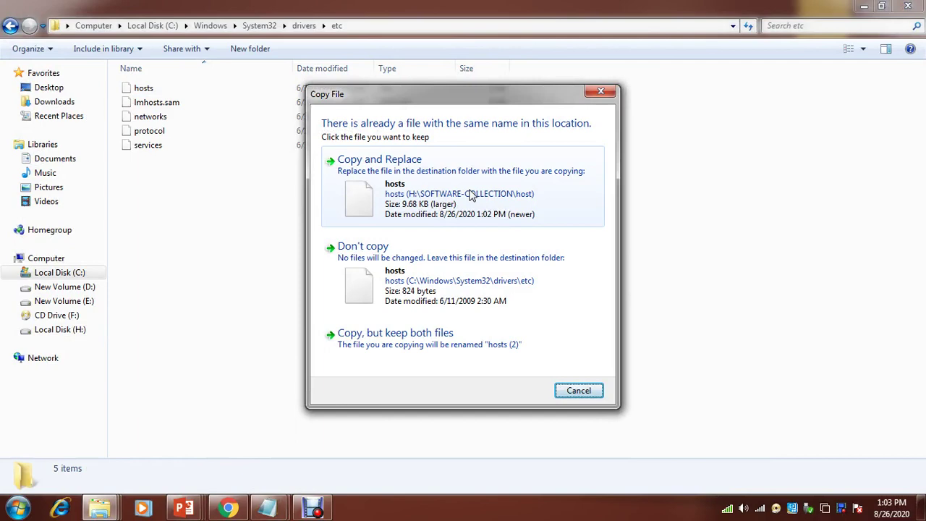
left_click(471, 196)
left_click(450, 308)
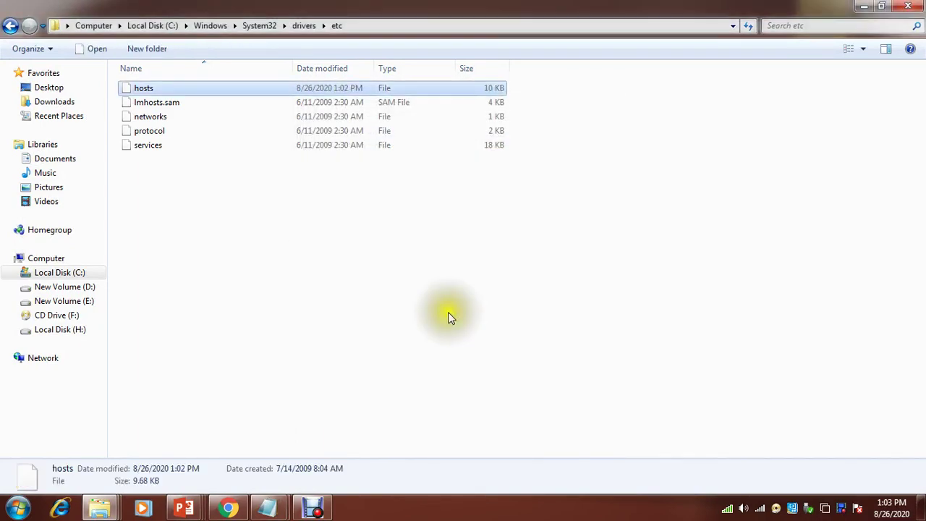
Verify the new hosts file in Notepad, then close it and minimize the etc window.
right_click(182, 94)
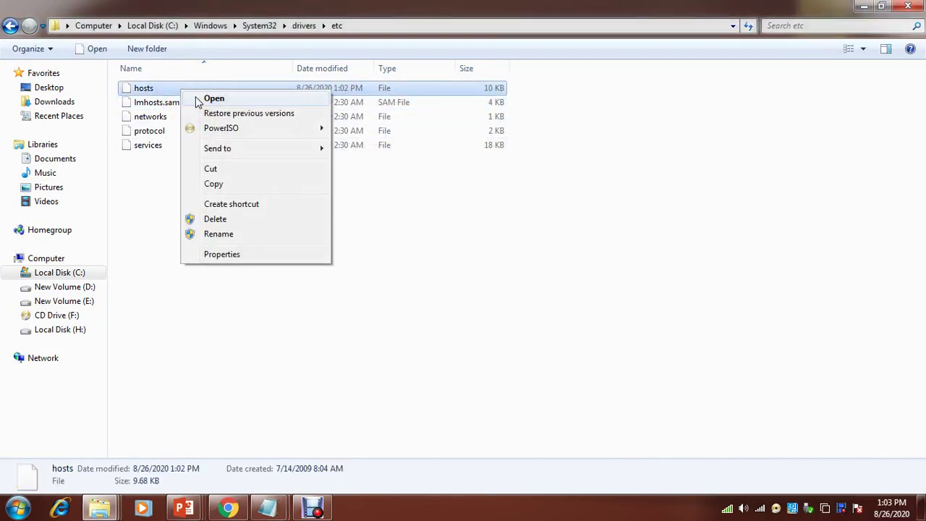
left_click(203, 97)
left_click(478, 199)
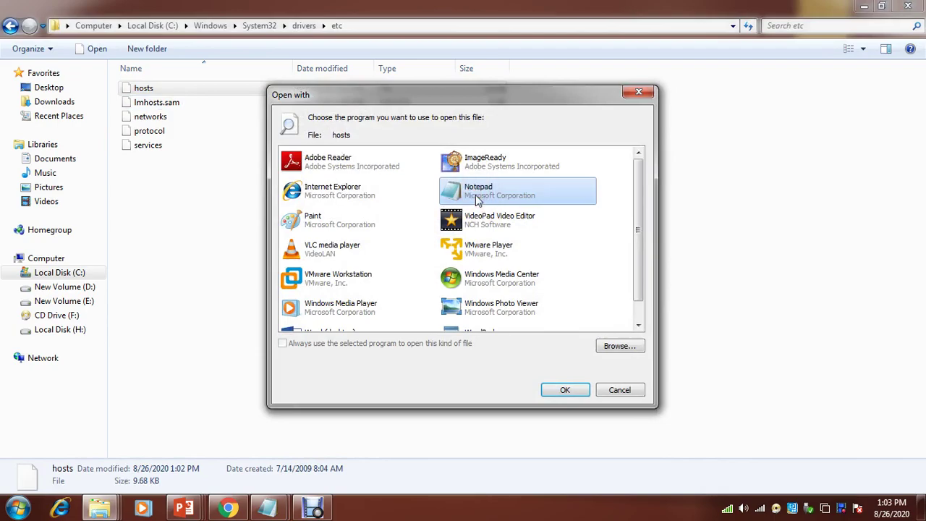
left_click(564, 392)
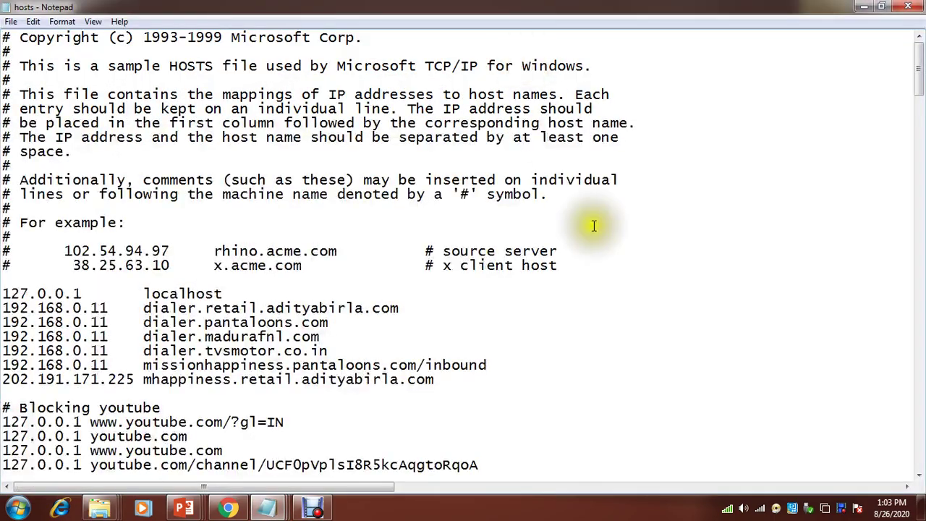
left_click(526, 61)
left_click_drag(919, 88, 919, 51)
left_click(909, 7)
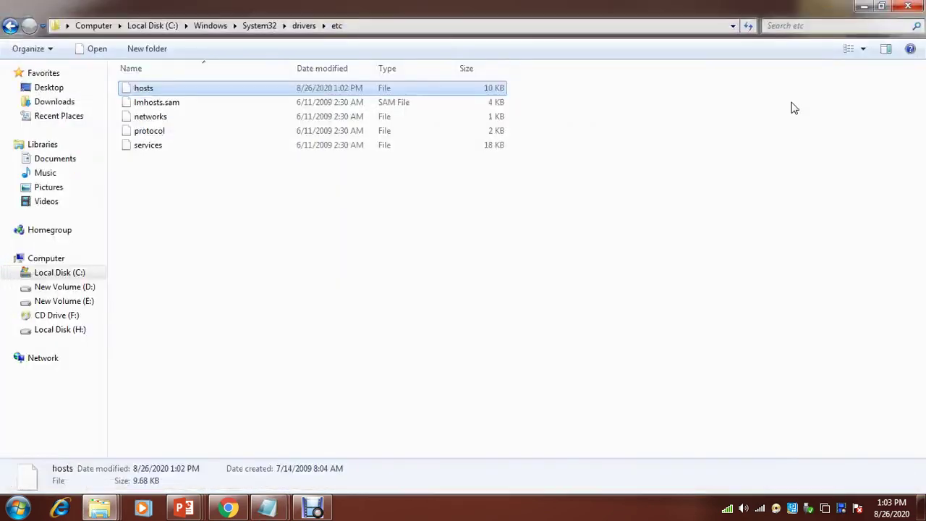
left_click(862, 6)
Reload the YouTube Studio page, minimize that Chrome window, and open a fresh New Tab window.
left_click(241, 506)
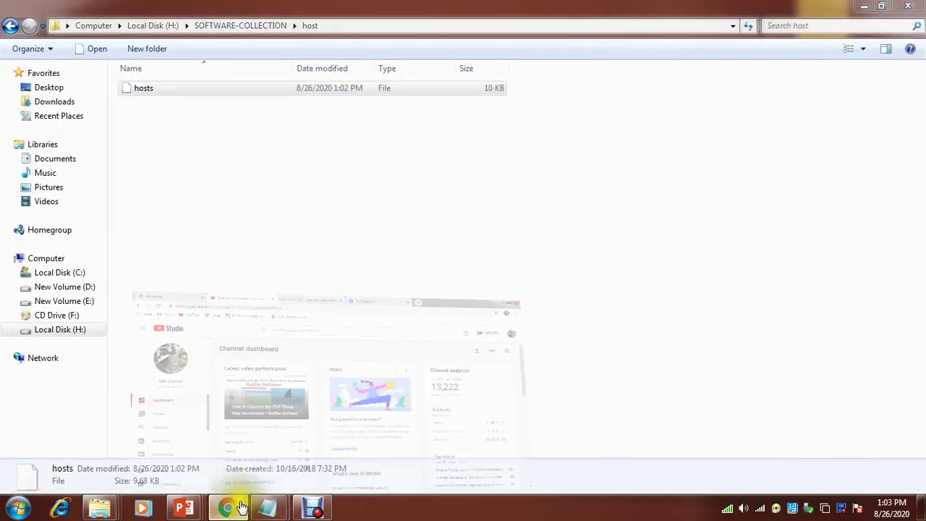
left_click(403, 11)
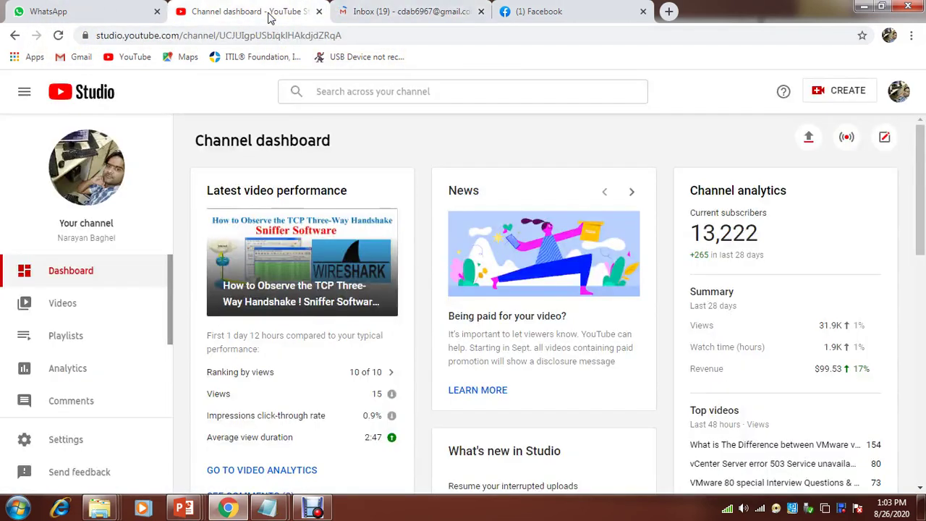
left_click(59, 36)
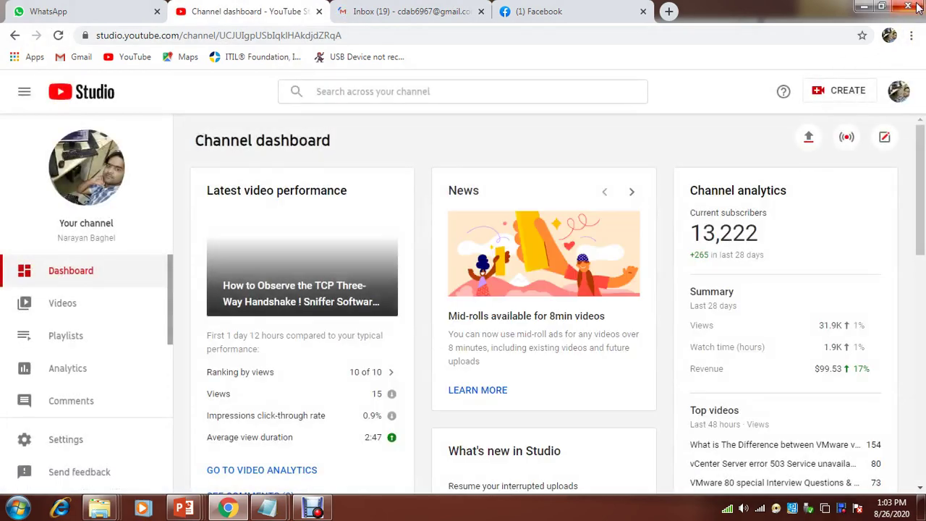
left_click(864, 6)
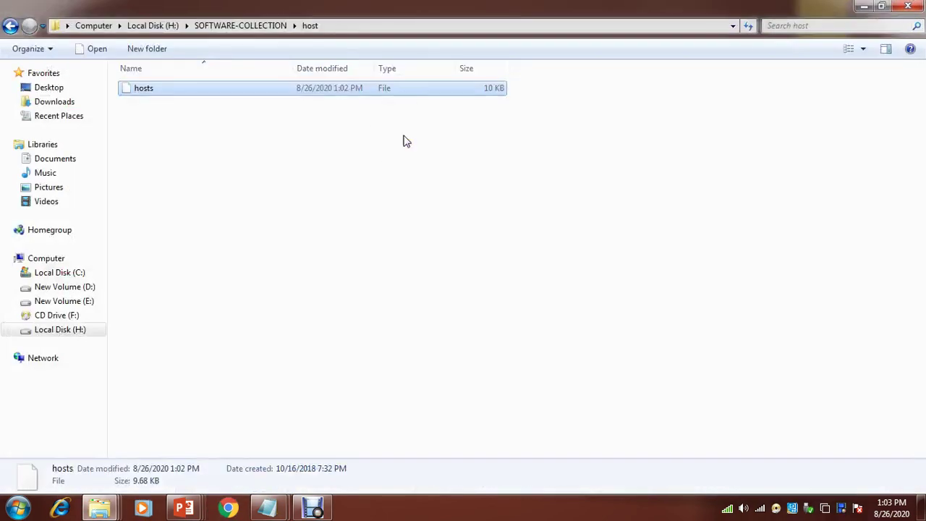
left_click(230, 510)
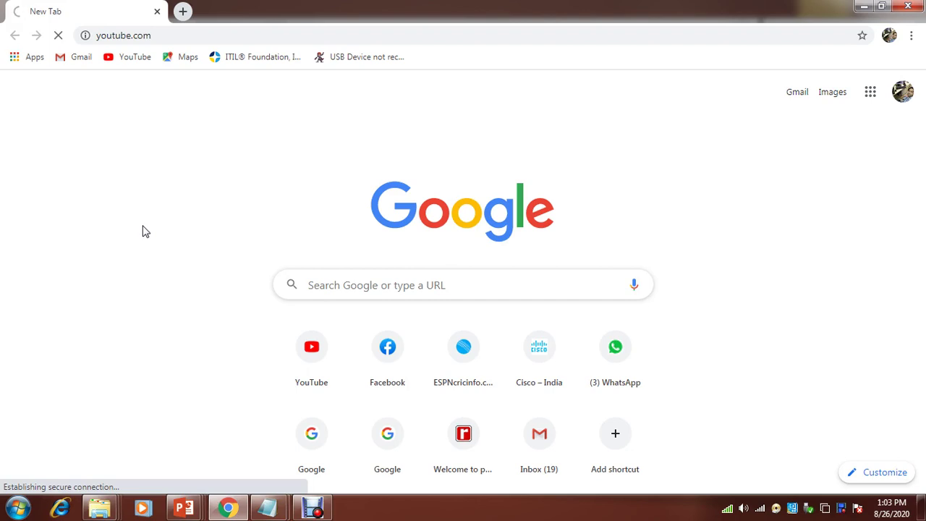
Load gmail.com and facebook.com in two new Chrome tabs.
left_click(181, 12)
left_click(202, 35)
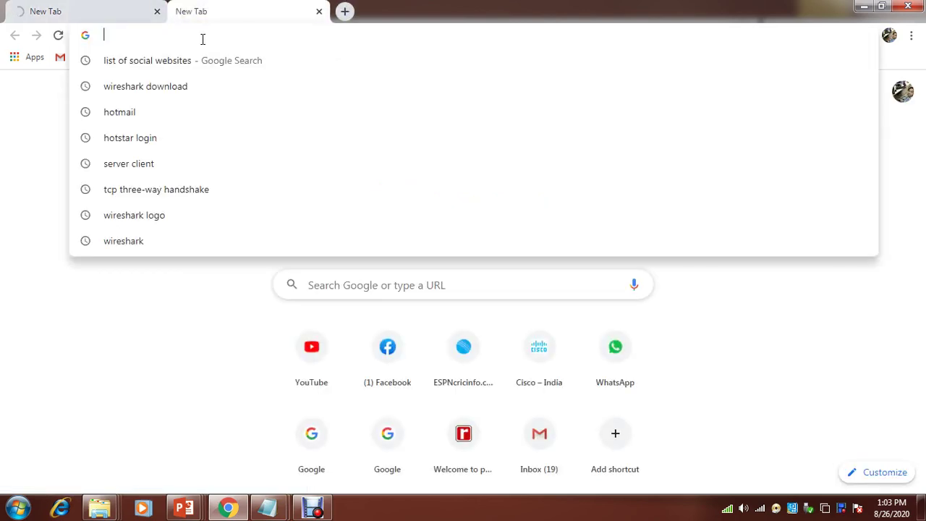
type("gmail")
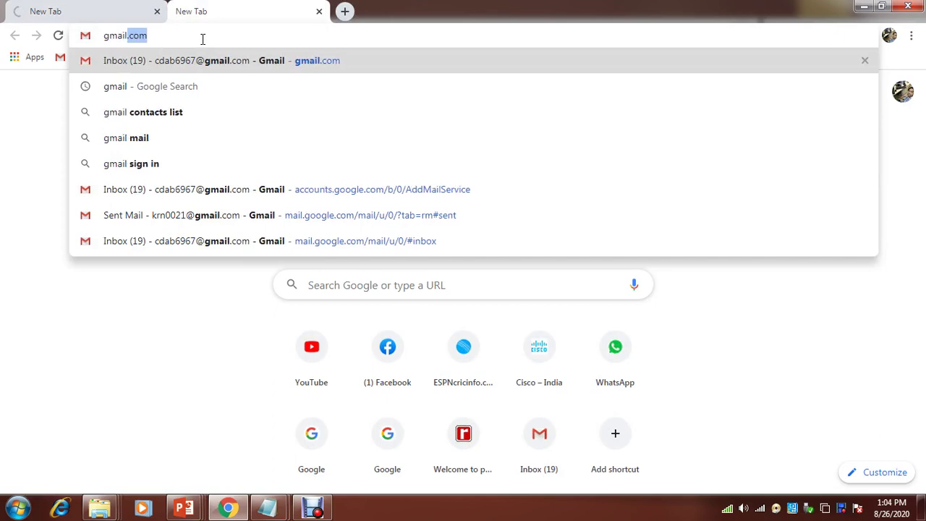
key("Return")
left_click(346, 11)
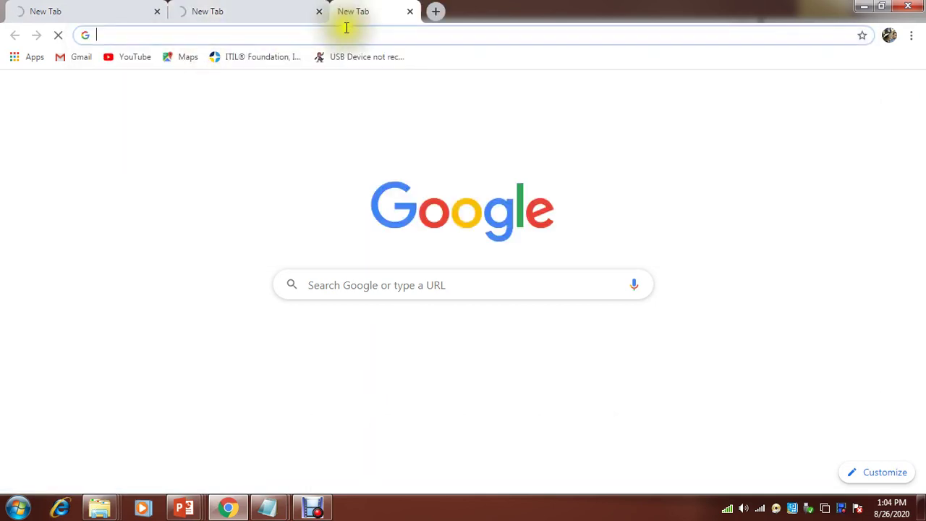
left_click(345, 33)
type("facebook.com")
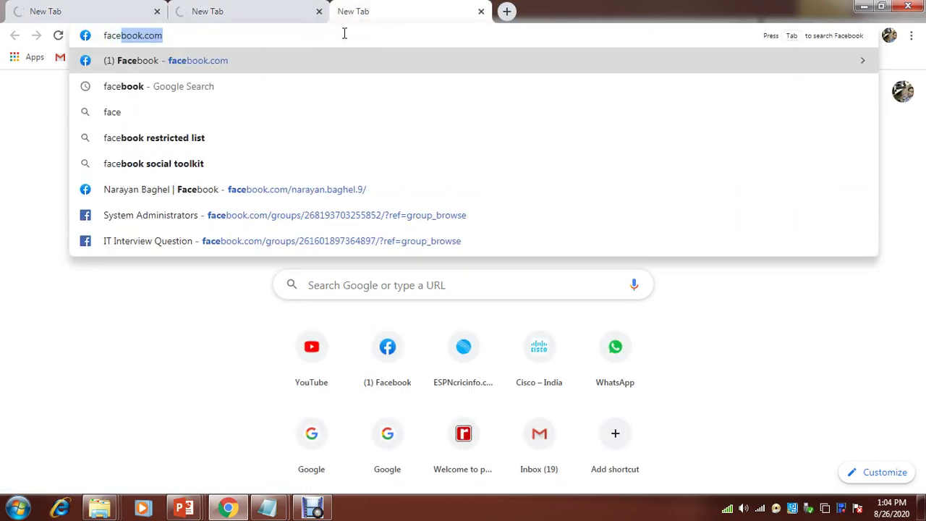
key("Return")
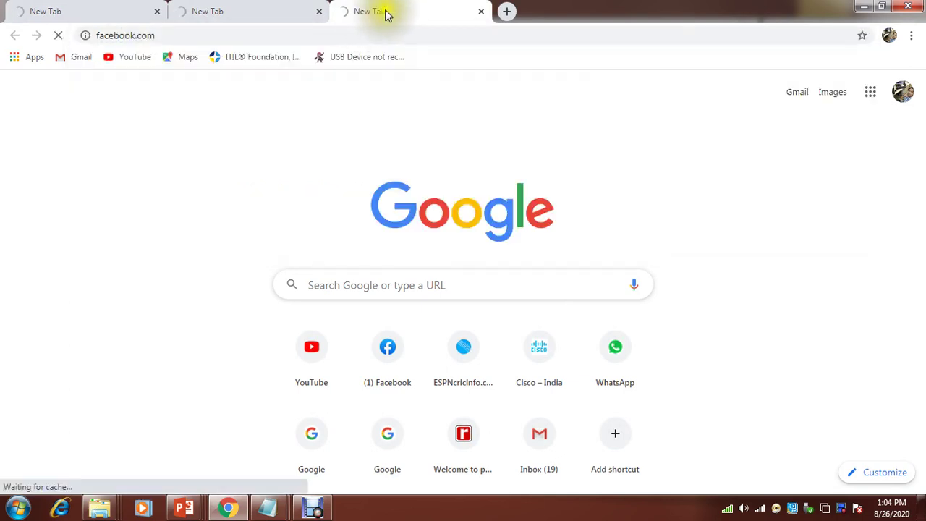
Search Google for flipkart in a fourth tab using the address-bar suggestion.
left_click(506, 12)
left_click(507, 35)
type("f")
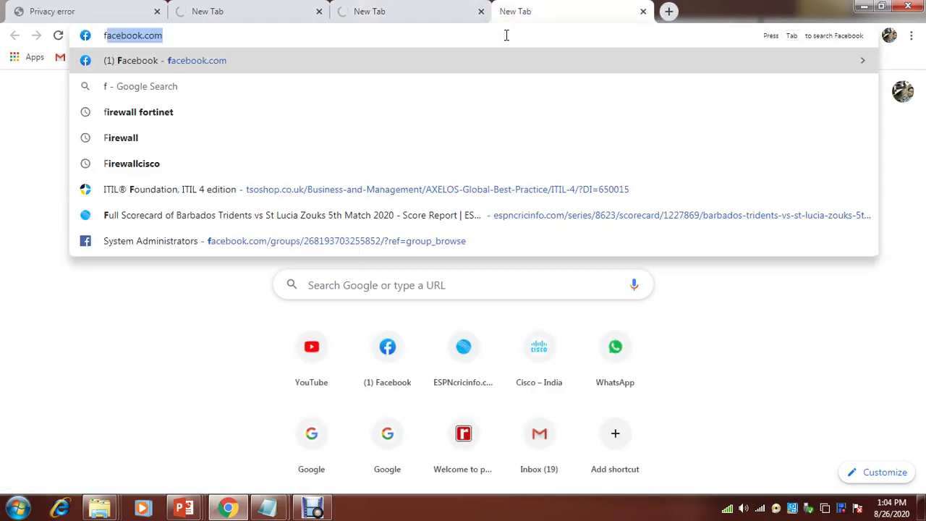
type("lip")
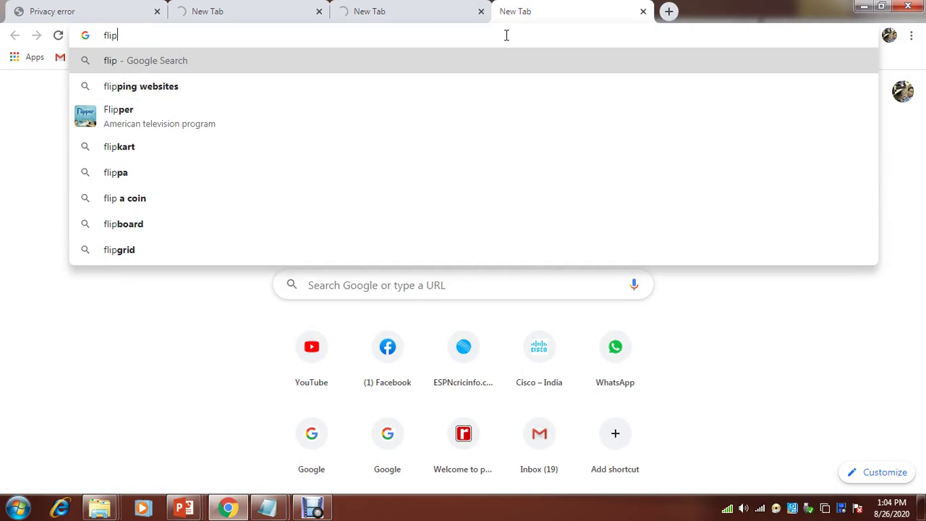
left_click(209, 152)
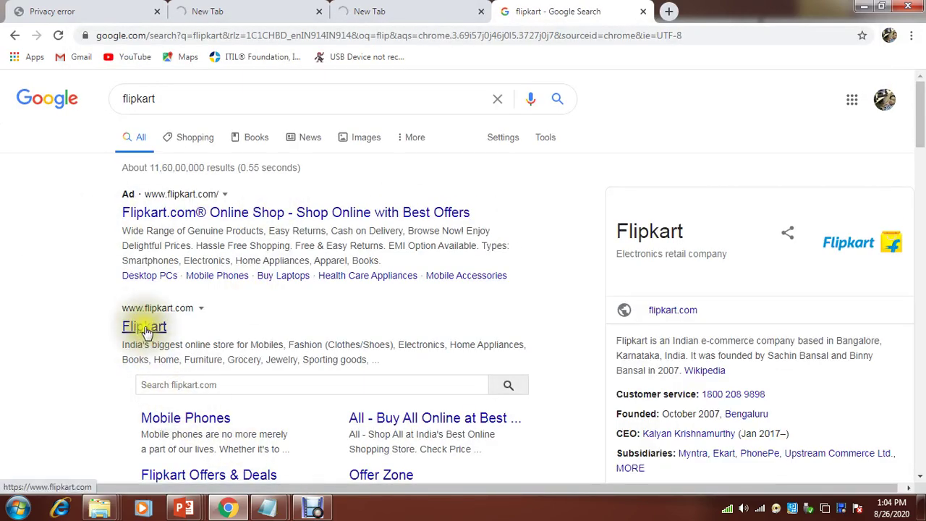
Open the Flipkart result and proceed past its privacy warning to flipkart.com.
left_click(148, 309)
left_click(292, 395)
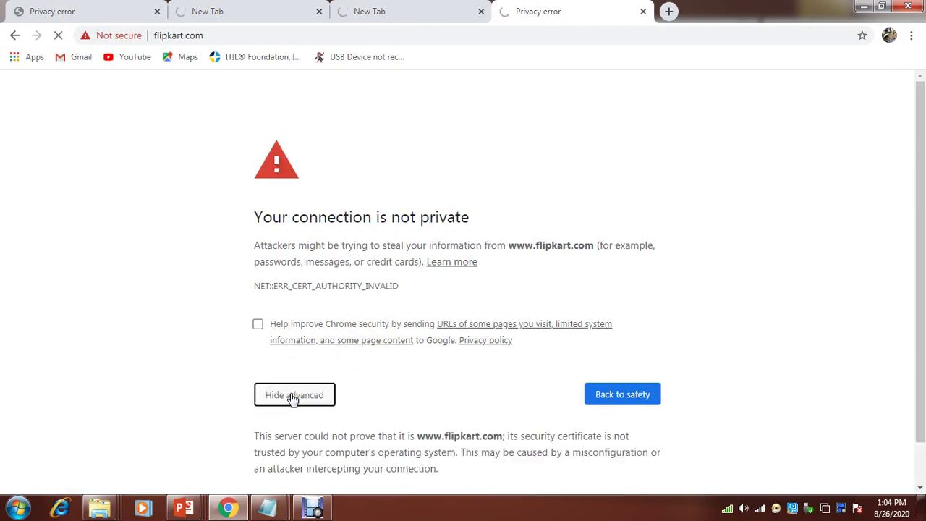
scroll(914, 345, "down", 1)
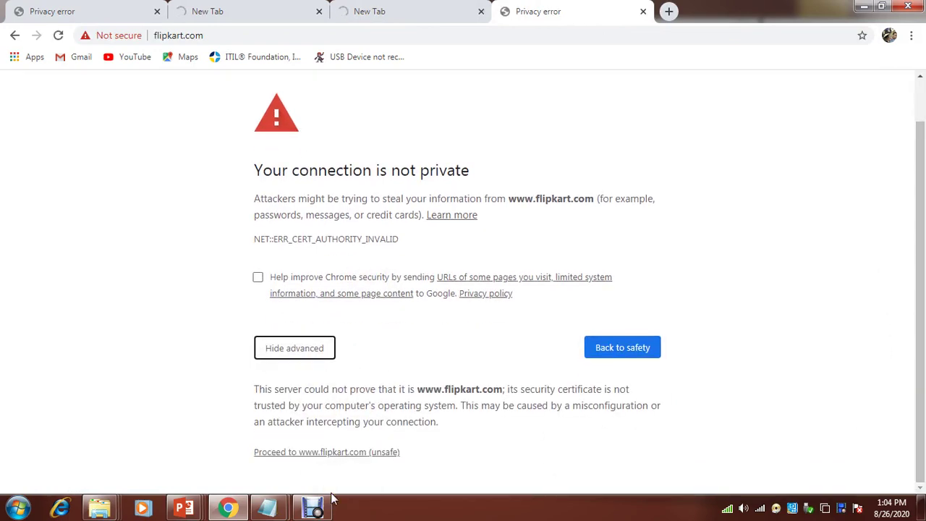
left_click(335, 452)
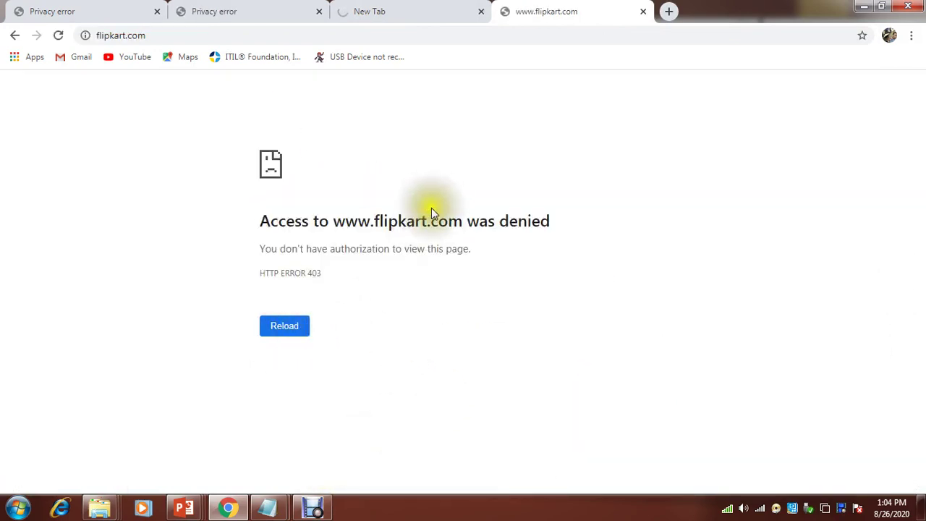
Check the advanced privacy-error details on the facebook, gmail and youtube tabs.
left_click(413, 15)
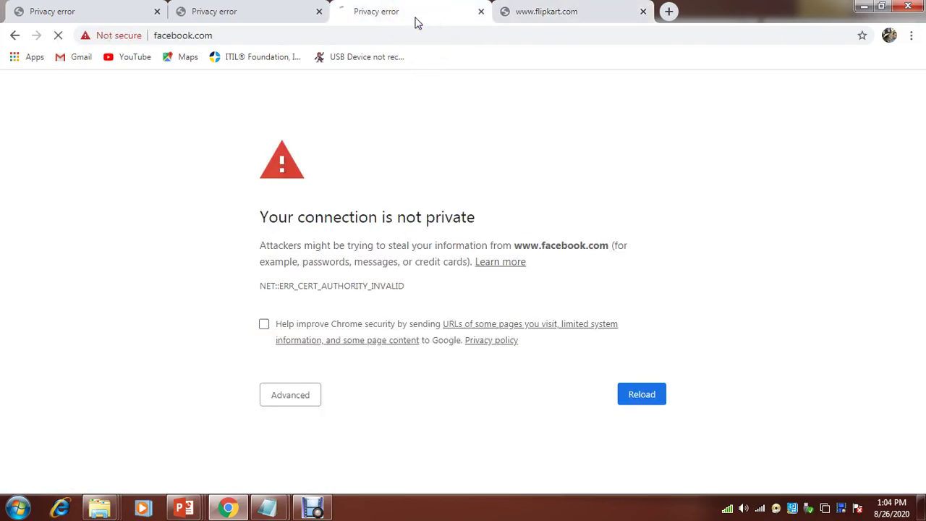
left_click(313, 402)
scroll(911, 314, "down", 3)
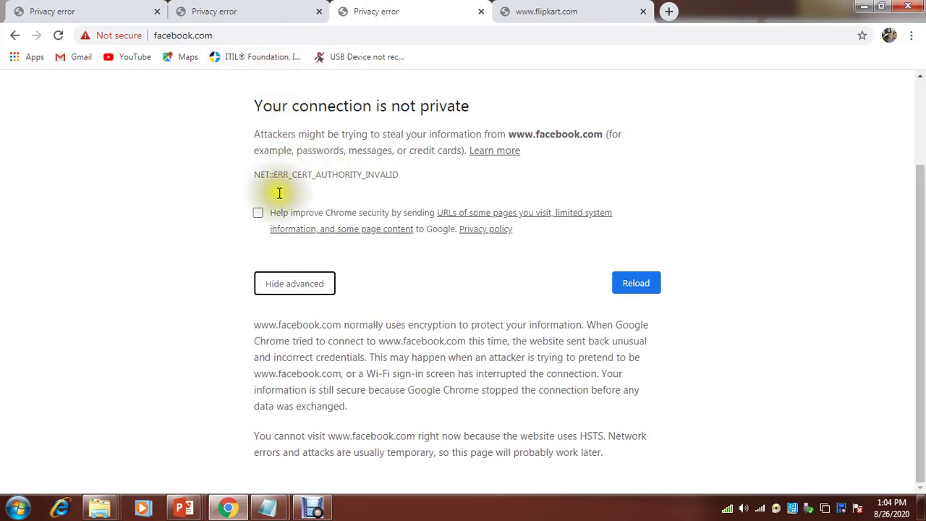
left_click(277, 7)
left_click(293, 396)
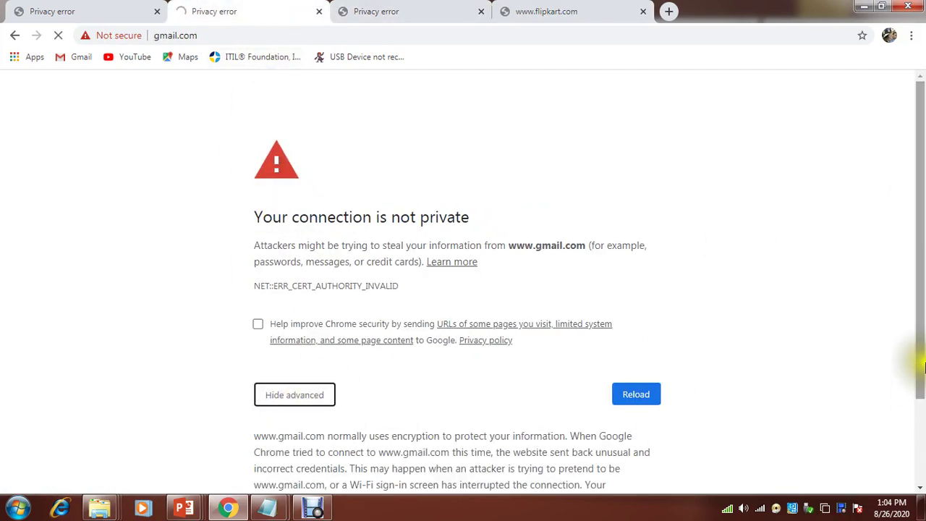
left_click_drag(920, 297, 916, 424)
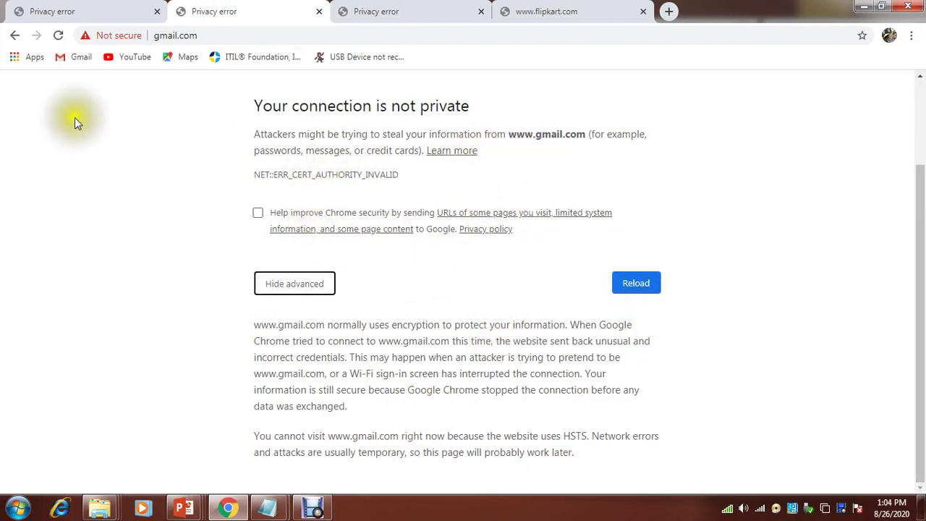
left_click(69, 18)
left_click(304, 398)
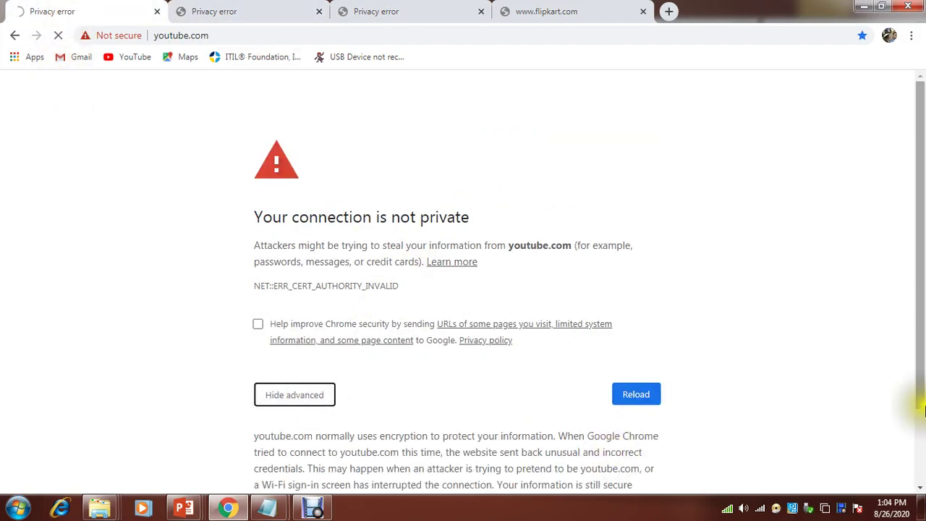
left_click_drag(913, 316, 912, 389)
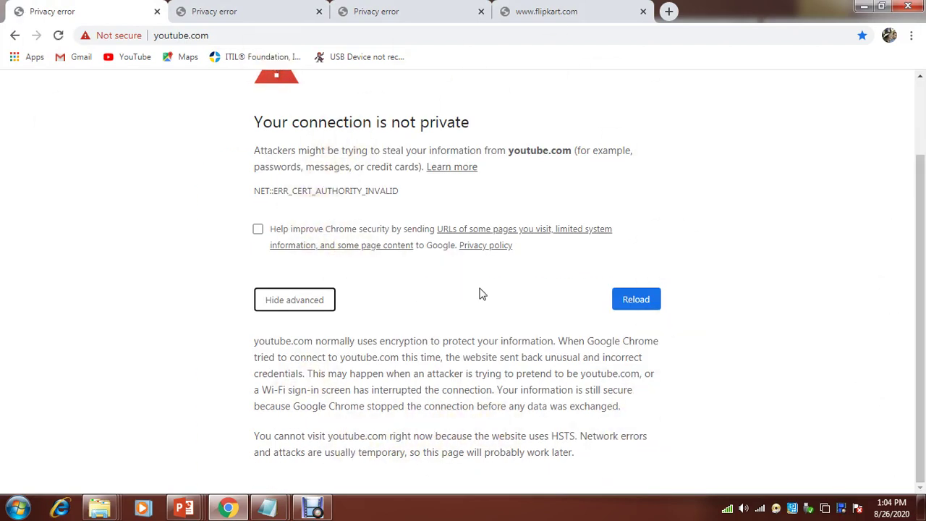
left_click(295, 300)
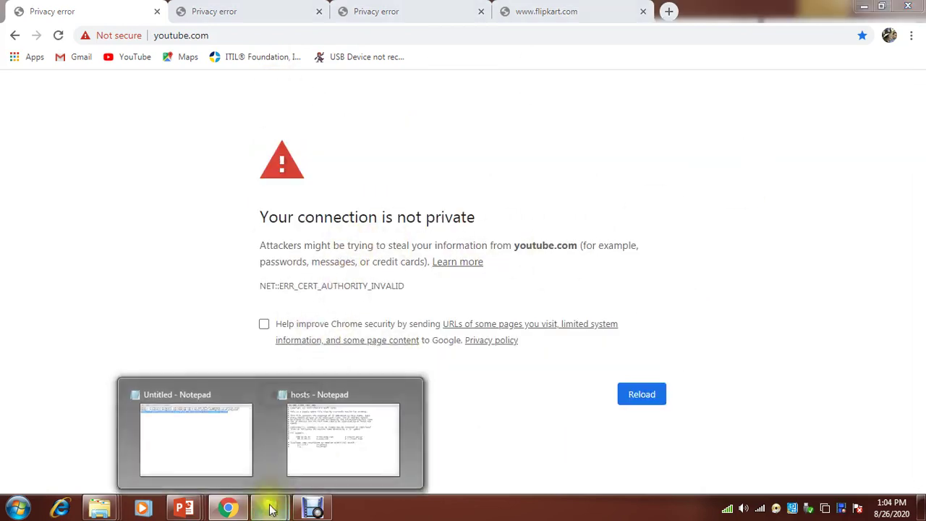
Minimize the Untitled Notepad notes and bring the etc folder window to the front.
left_click(328, 441)
left_click(268, 508)
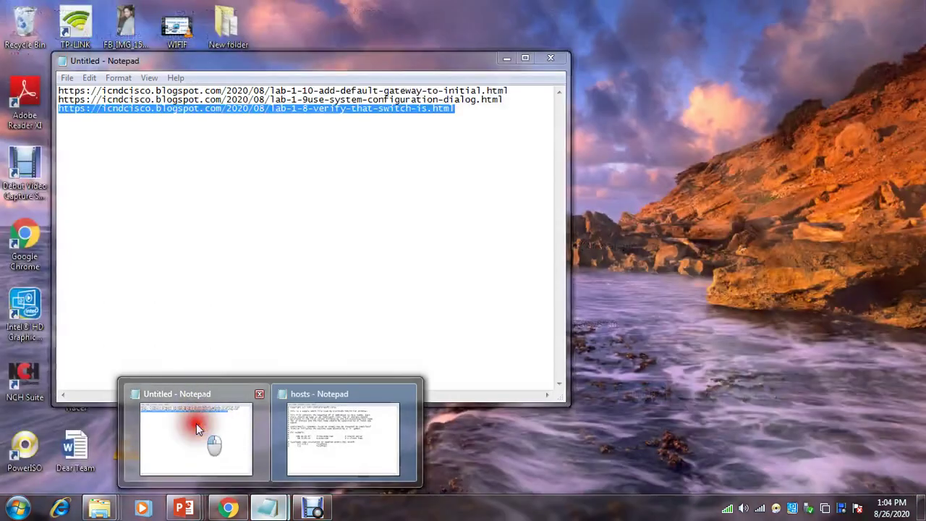
left_click(196, 422)
left_click(507, 57)
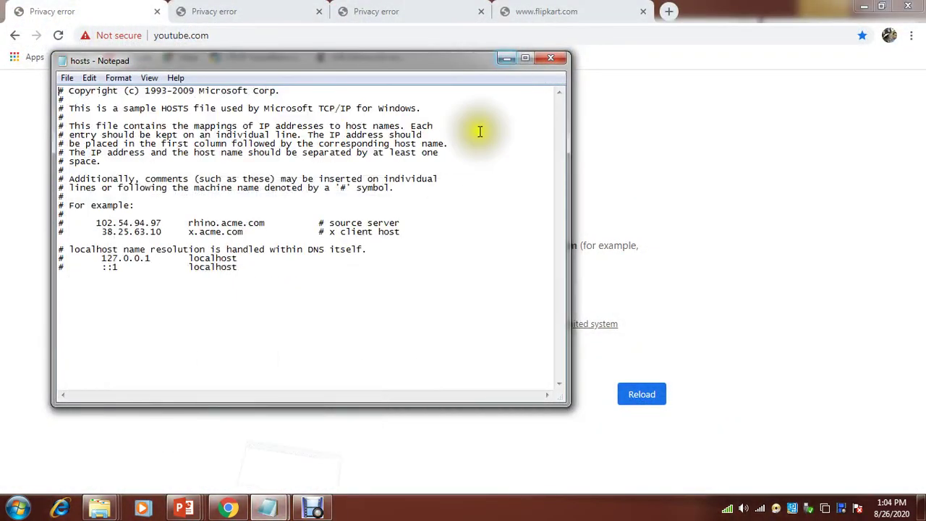
mouse_move(99, 508)
left_click(264, 405)
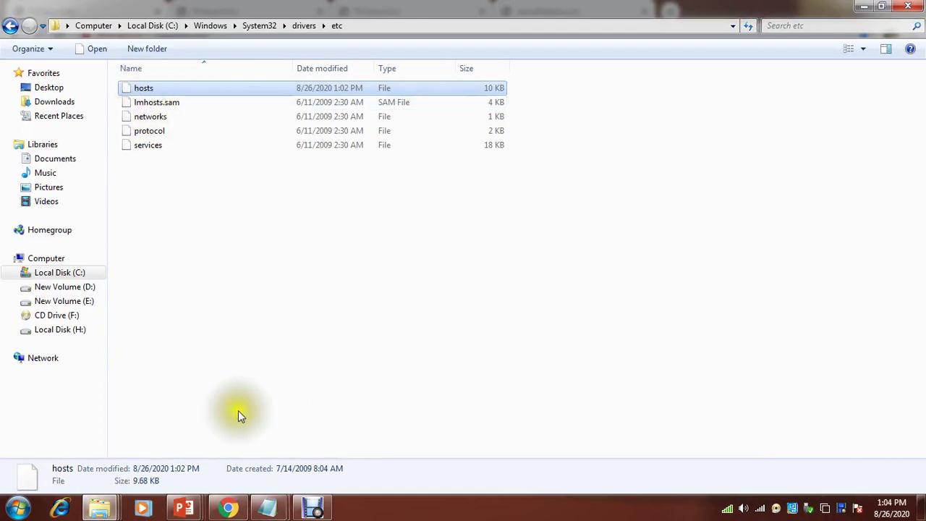
Open the etc folder's hosts file in Notepad, maximized.
left_click(230, 509)
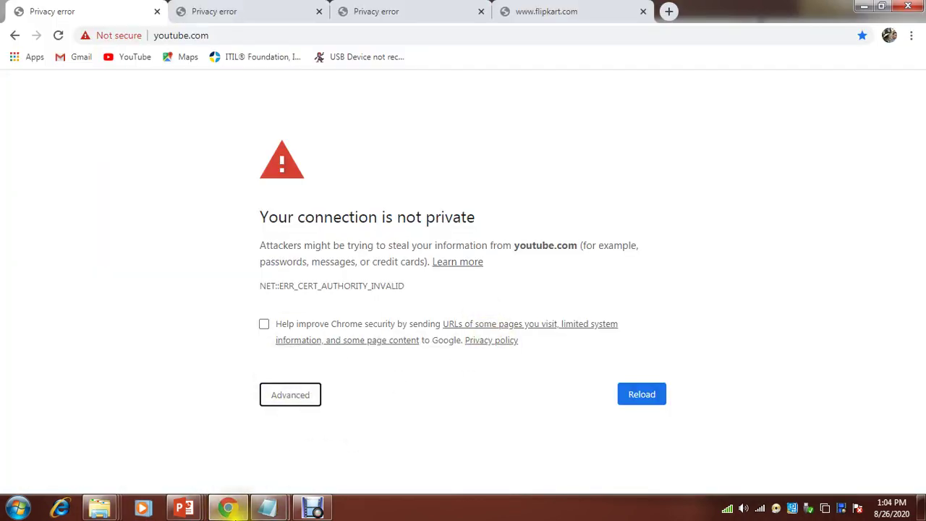
mouse_move(99, 508)
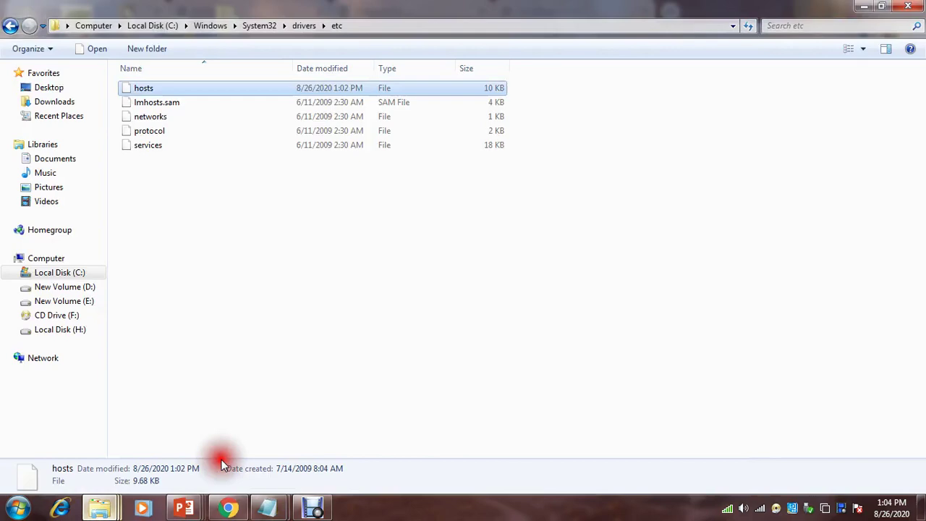
double_click(127, 90)
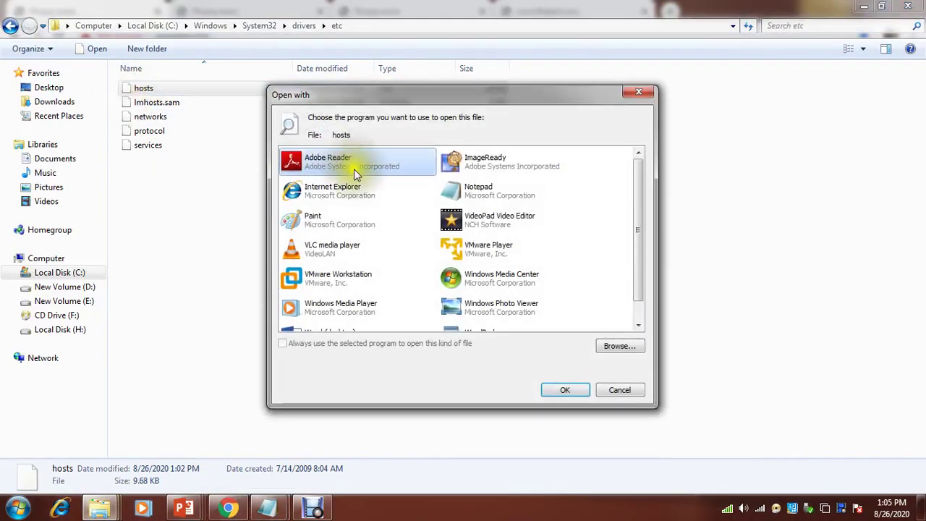
left_click(445, 193)
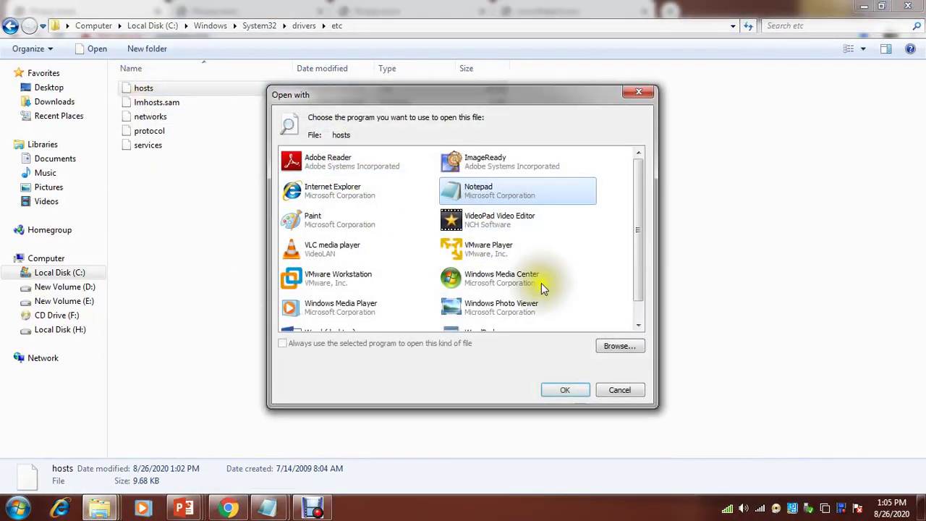
left_click(565, 390)
left_click(524, 62)
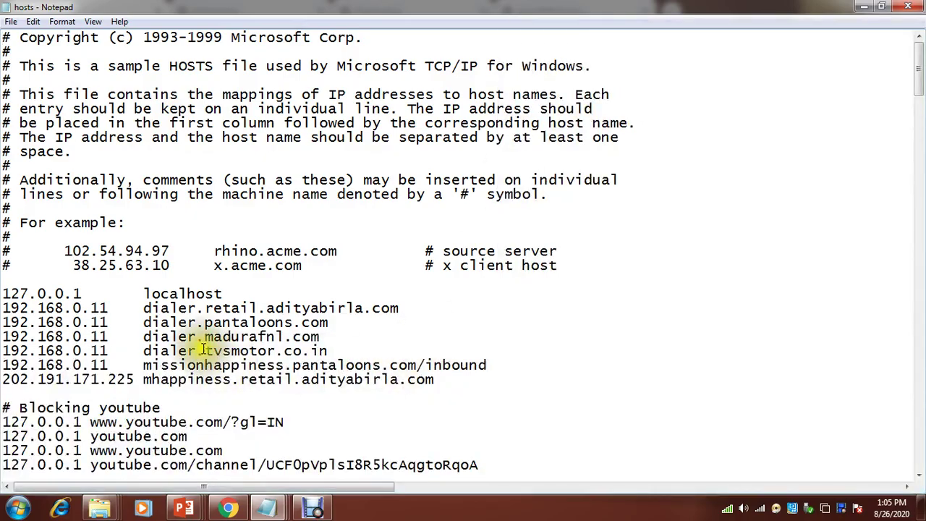
Delete the blocking entries from localhost onward and try saving hosts into etc.
left_click_drag(3, 293, 458, 456)
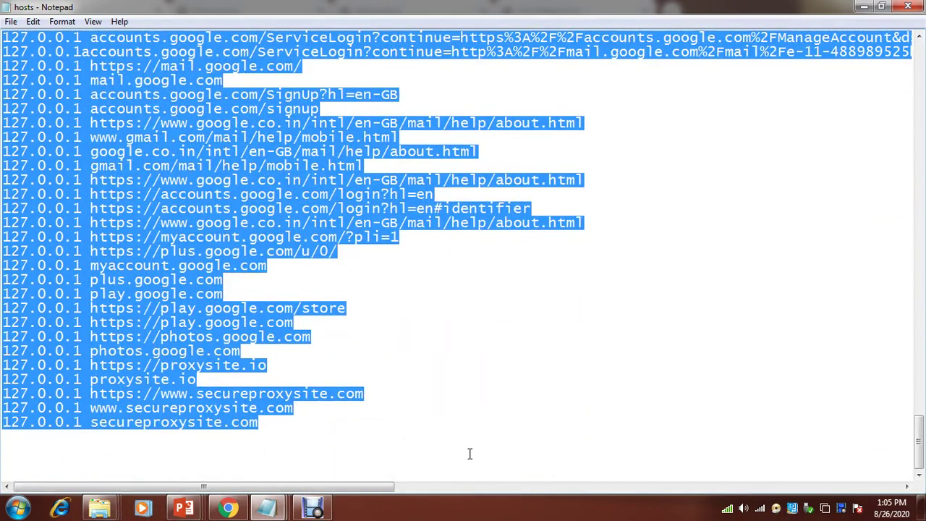
key("Delete")
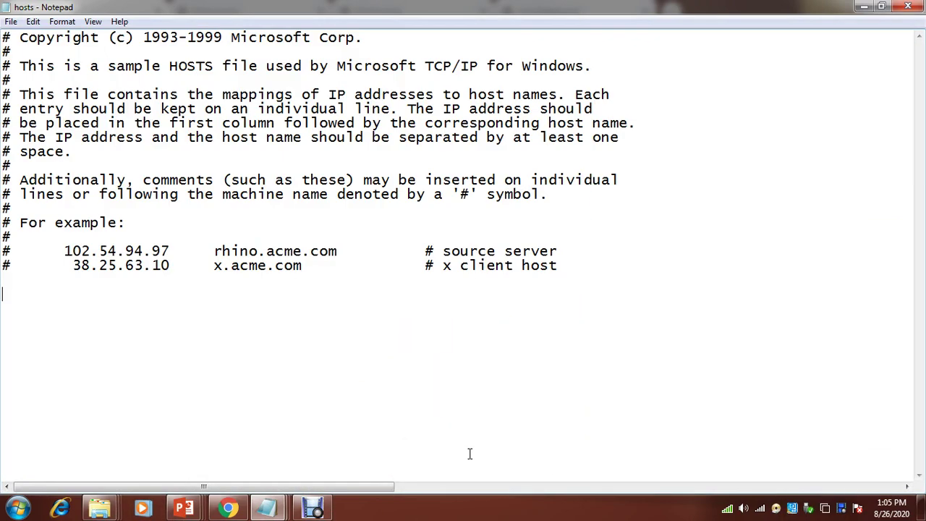
left_click(11, 21)
left_click(40, 83)
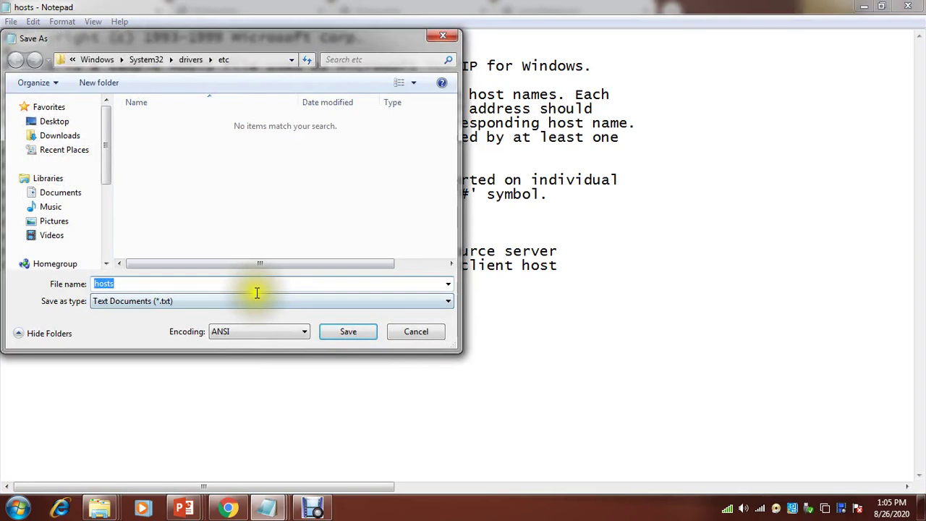
left_click(347, 330)
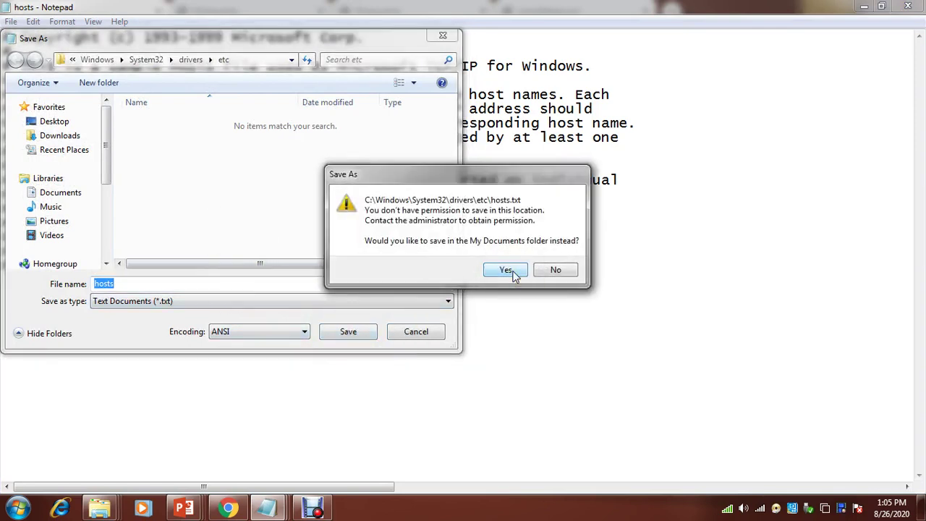
Cancel the Save As and close hosts choosing Don't Save.
left_click(506, 270)
left_click(418, 335)
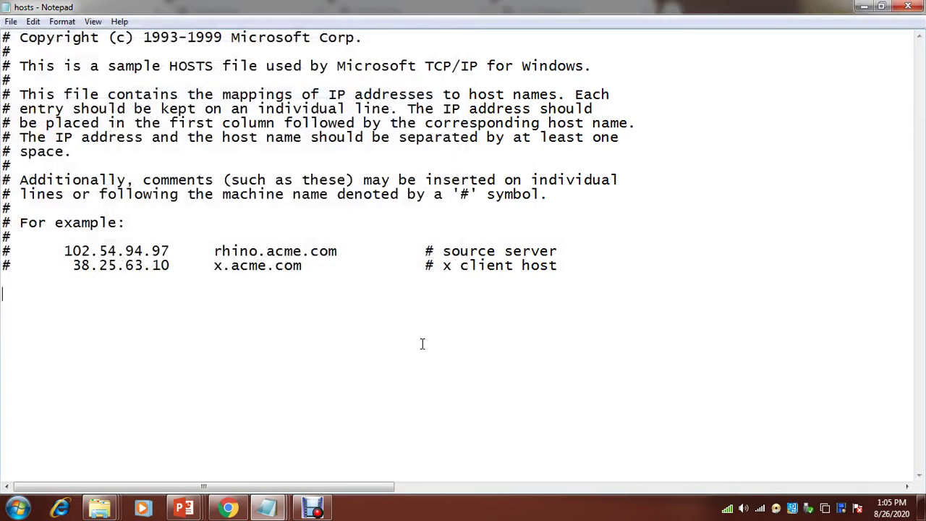
left_click(908, 6)
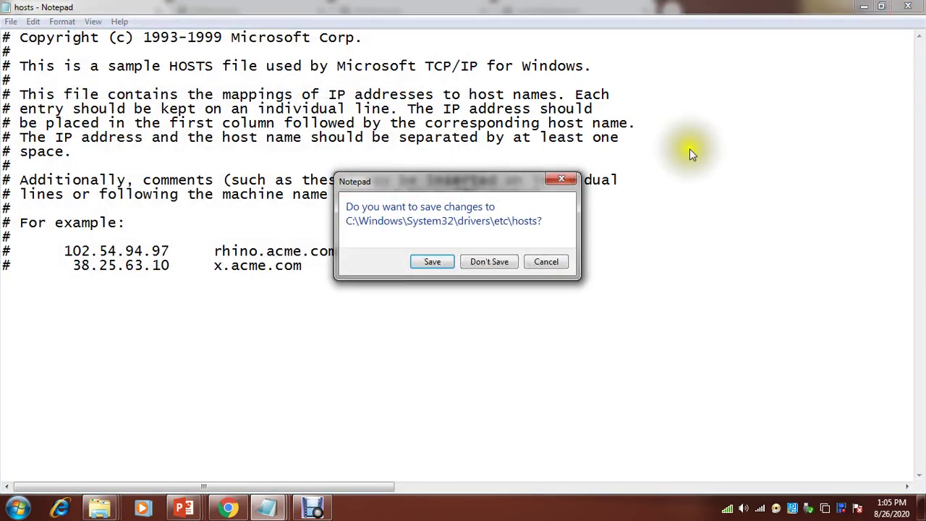
left_click(485, 262)
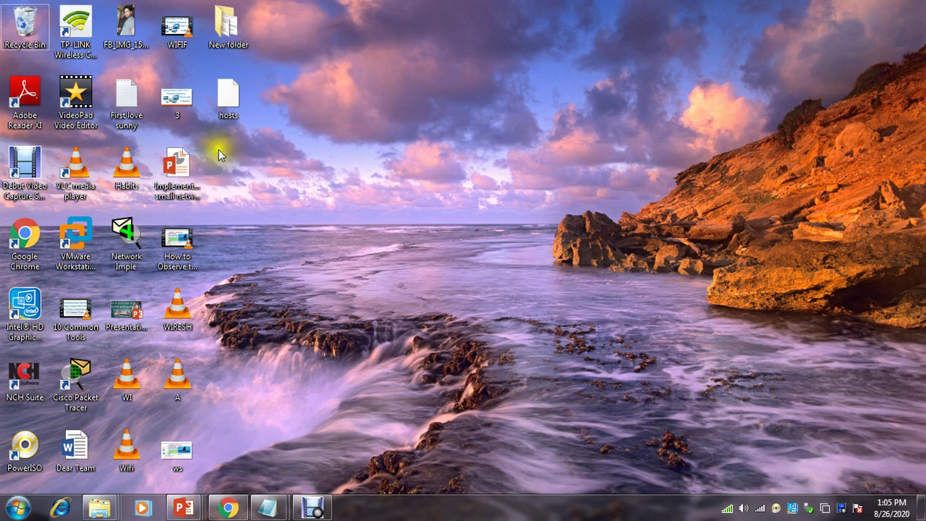
View the default desktop hosts file in Notepad, then close it.
right_click(228, 97)
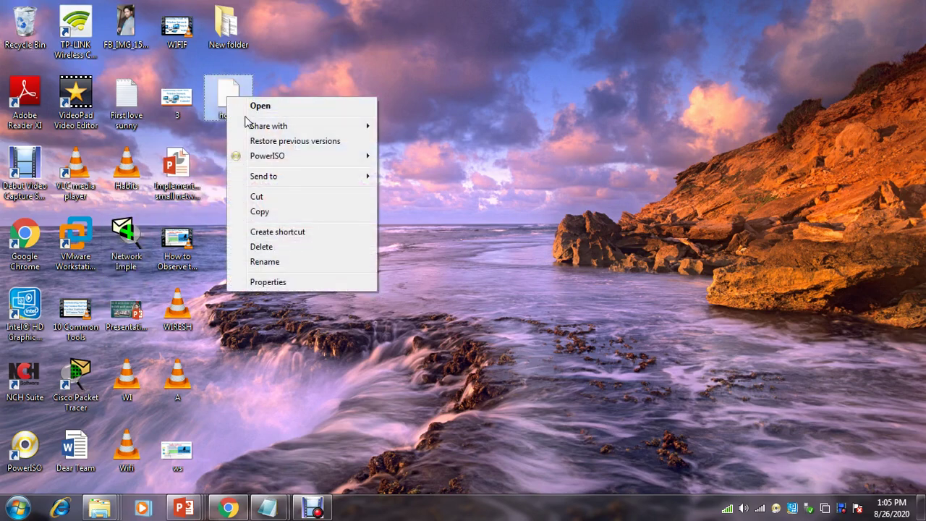
left_click(258, 105)
left_click(482, 192)
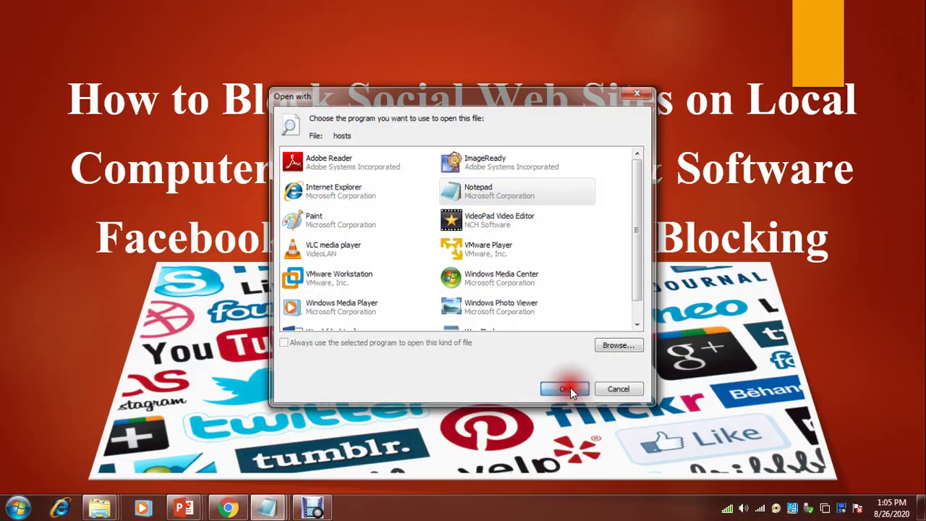
left_click(568, 390)
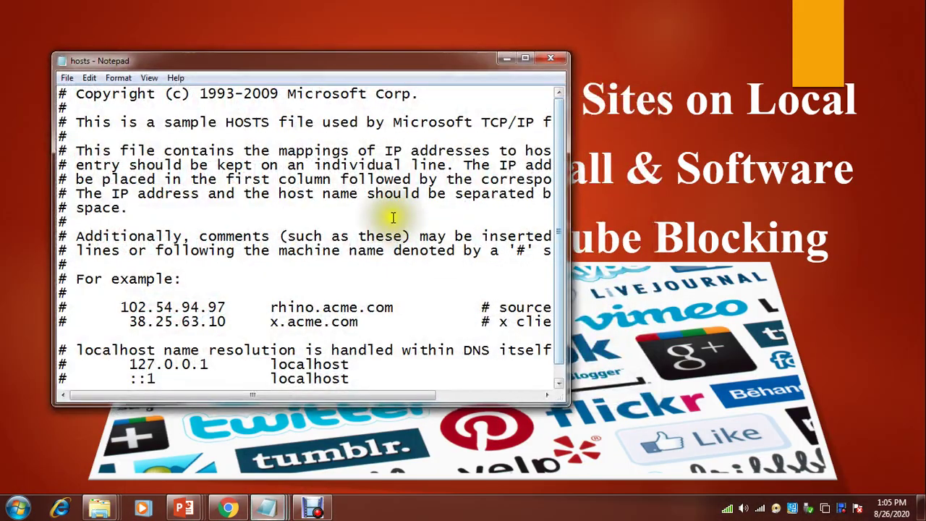
left_click(525, 58)
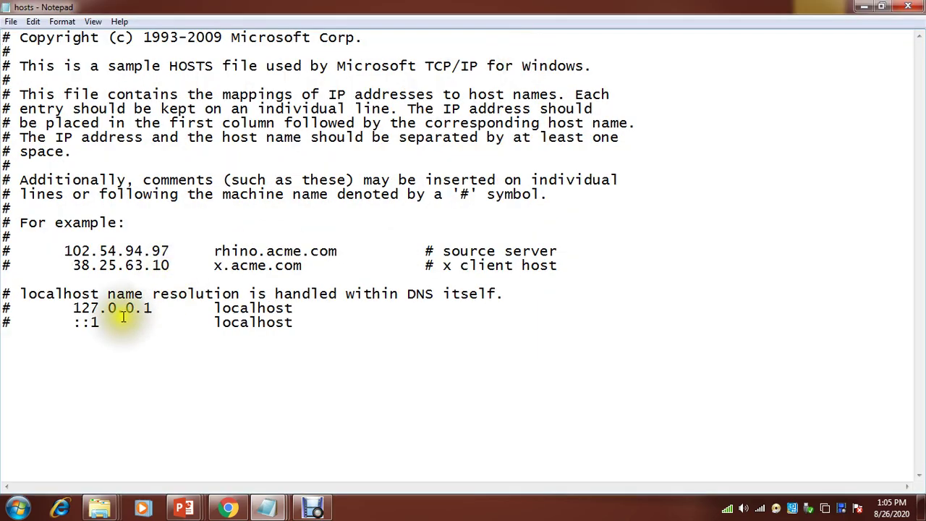
left_click(914, 9)
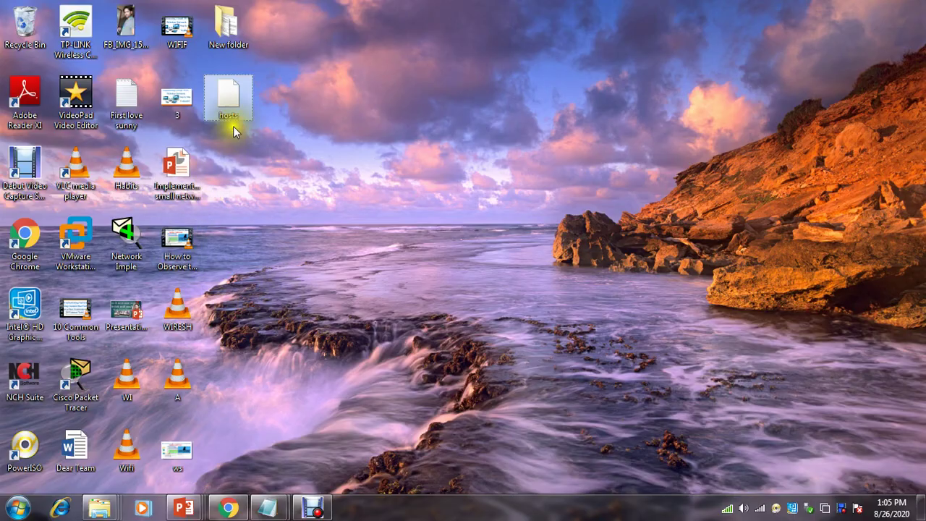
Paste the default hosts into etc, replacing the existing file with administrator permission.
mouse_move(108, 503)
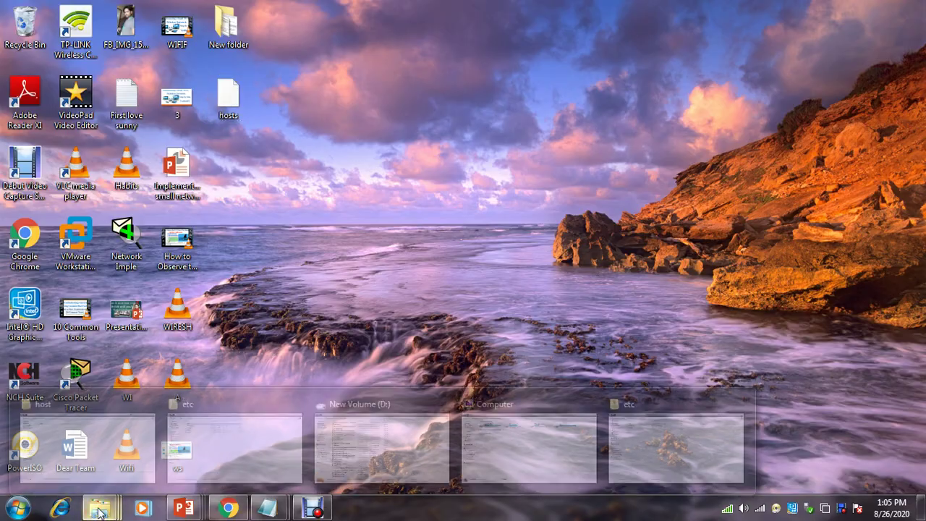
left_click(244, 436)
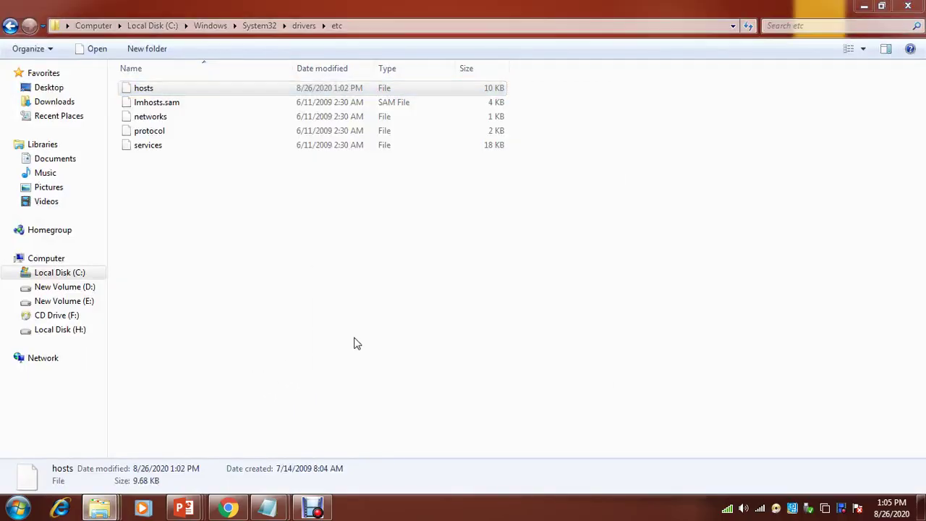
key("ctrl+v")
left_click(376, 127)
left_click(445, 306)
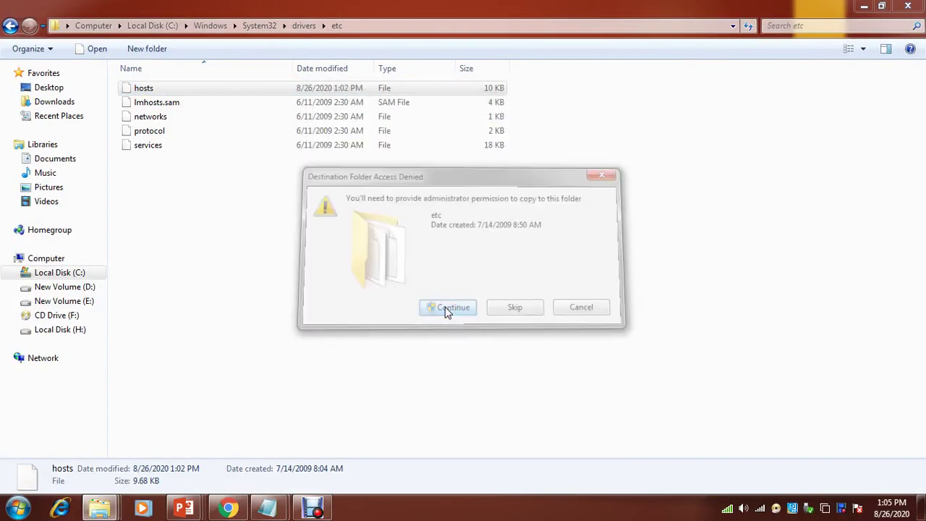
Open the replaced 824-byte hosts in Notepad to confirm its default contents.
right_click(169, 89)
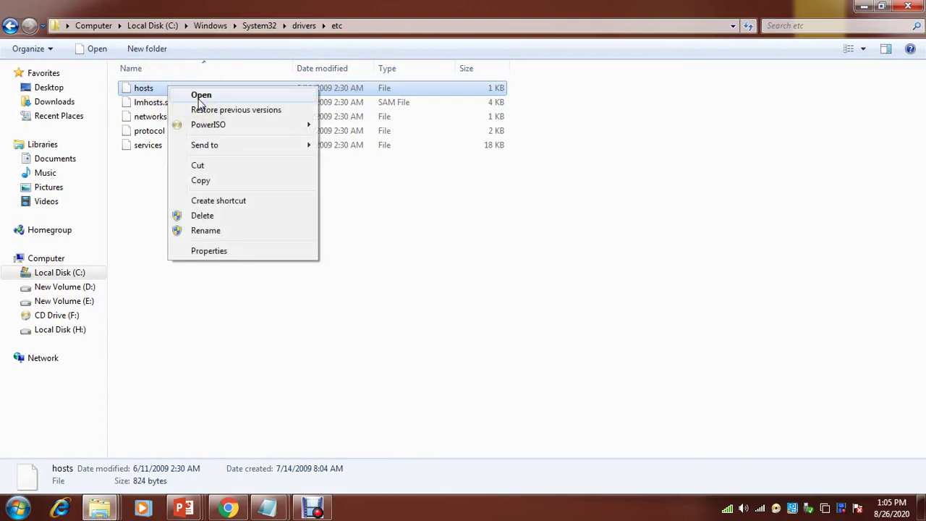
left_click(201, 94)
left_click(487, 200)
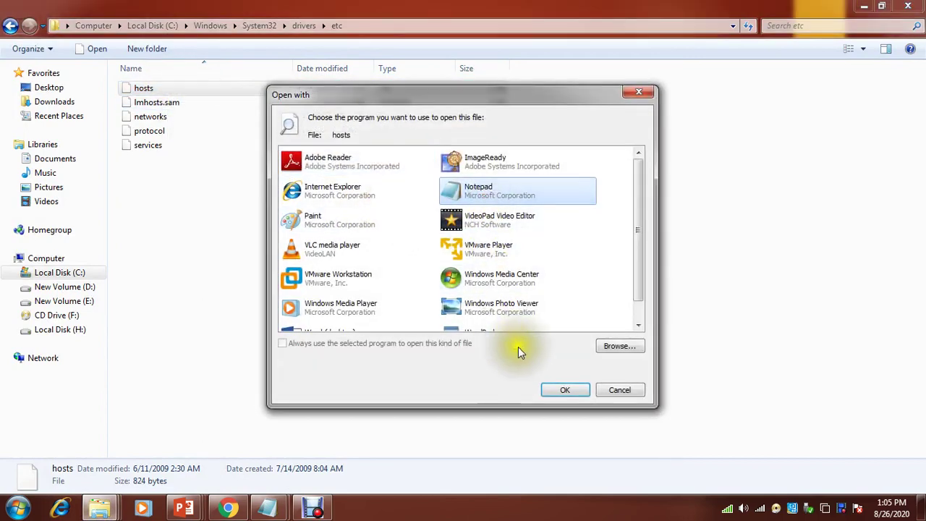
left_click(561, 395)
left_click(527, 61)
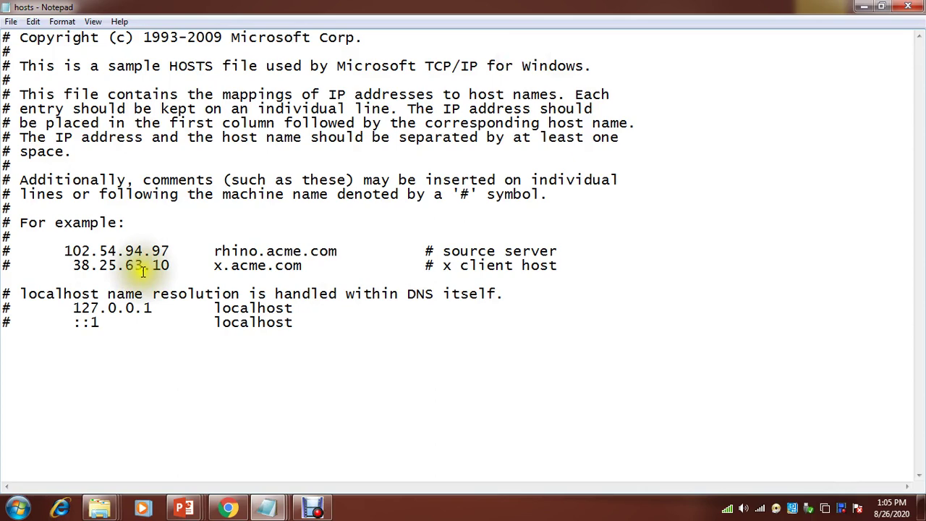
left_click(99, 509)
Reload the YouTube and Flipkart tabs and dismiss Flipkart's login popup.
left_click(225, 508)
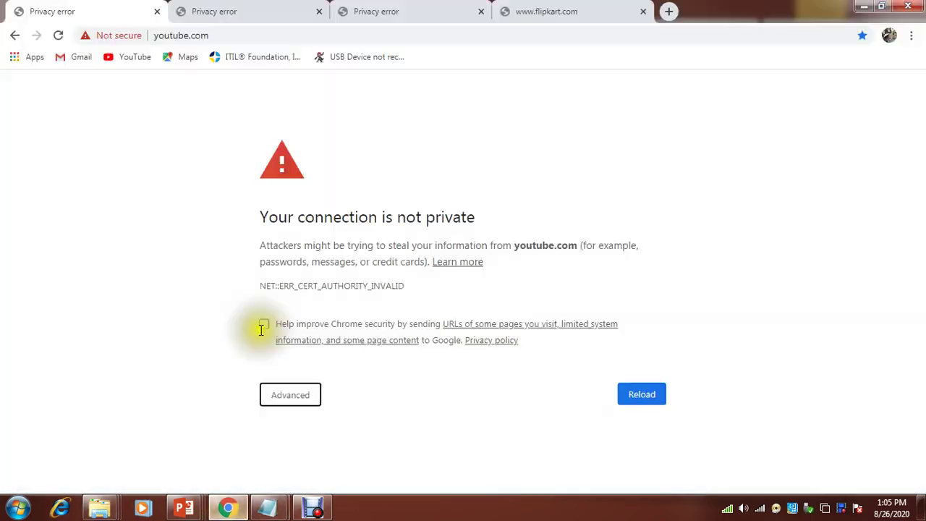
left_click(57, 36)
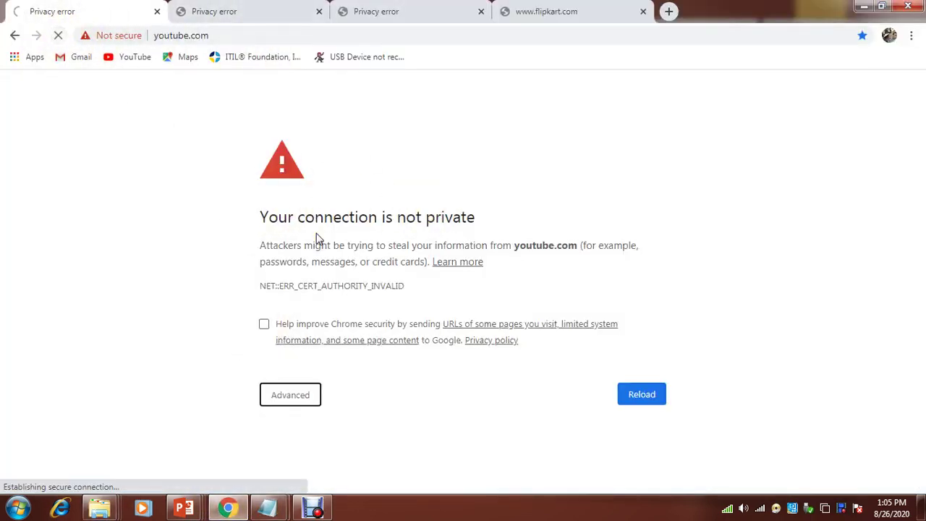
left_click(242, 14)
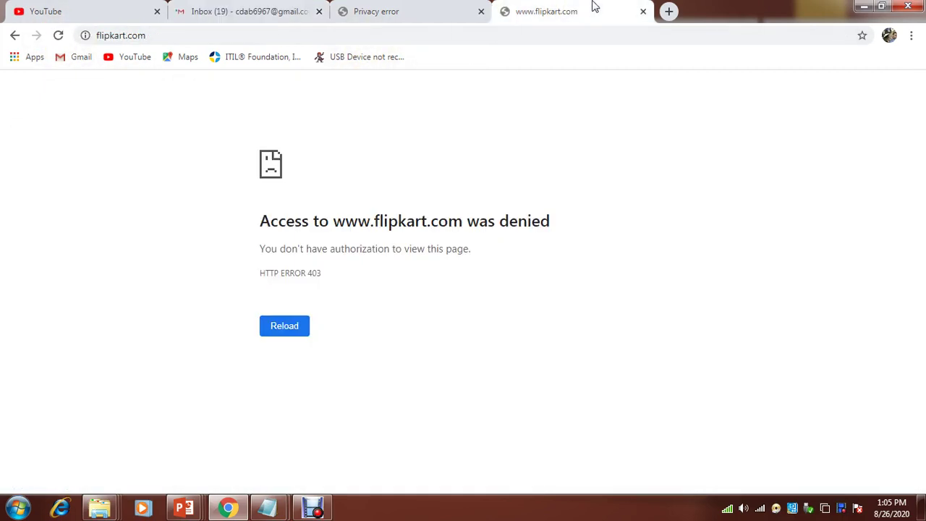
left_click(59, 36)
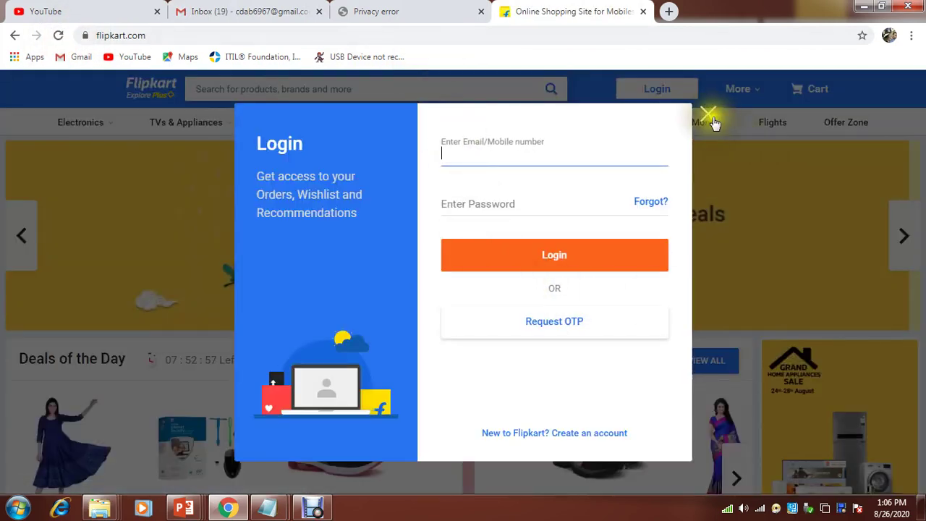
left_click(709, 118)
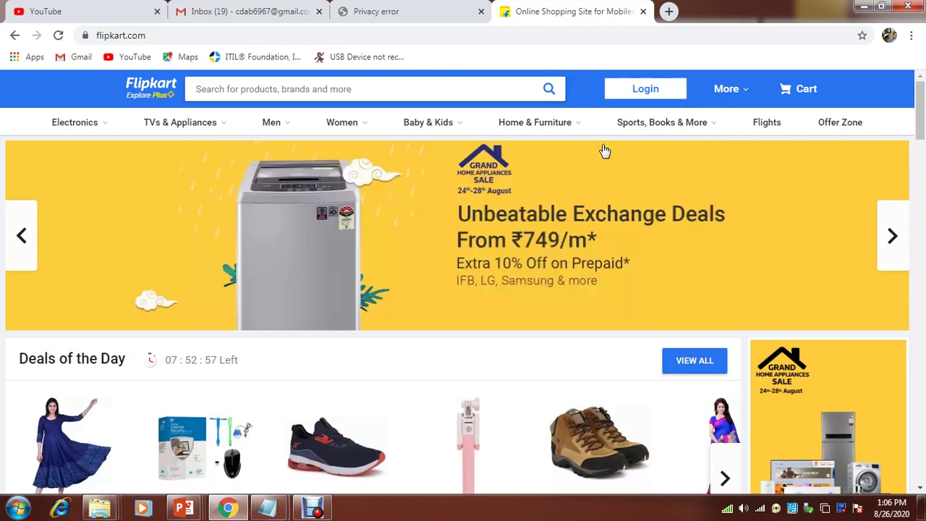
left_click(415, 13)
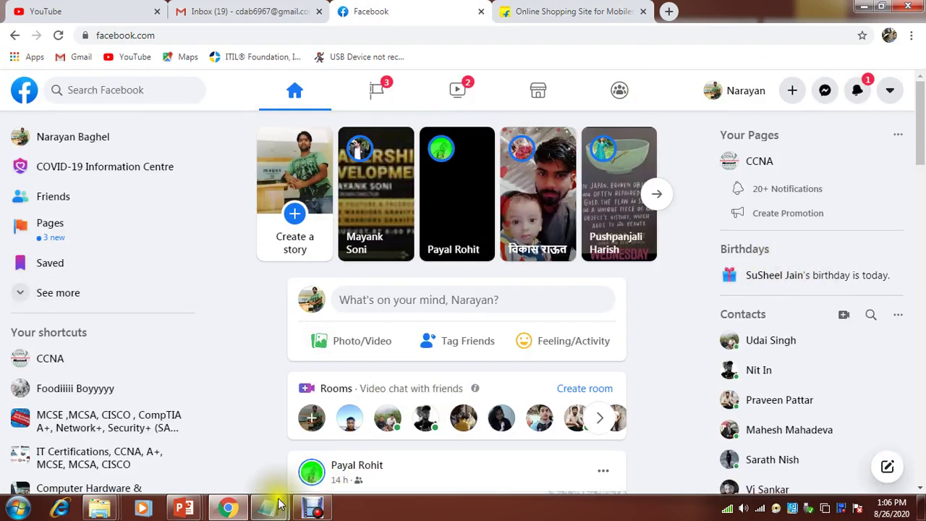
Open the 9.68 KB backup hosts in H:\SOFTWARE-COLLECTION\host with Notepad via Open with.
mouse_move(267, 508)
mouse_move(278, 474)
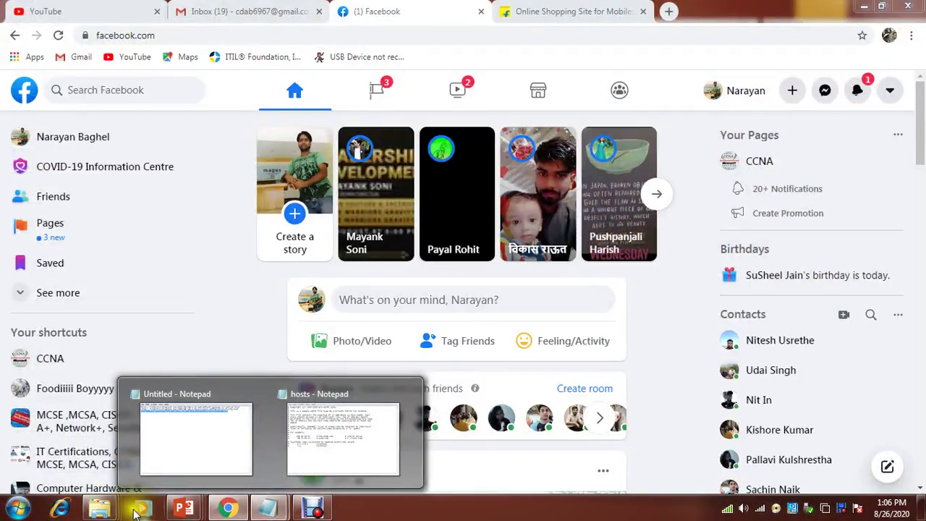
mouse_move(99, 508)
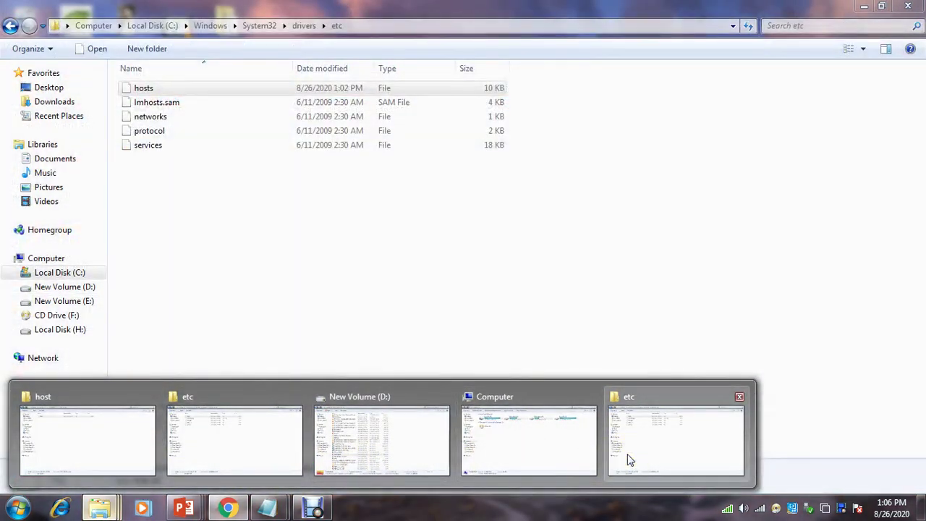
left_click(628, 460)
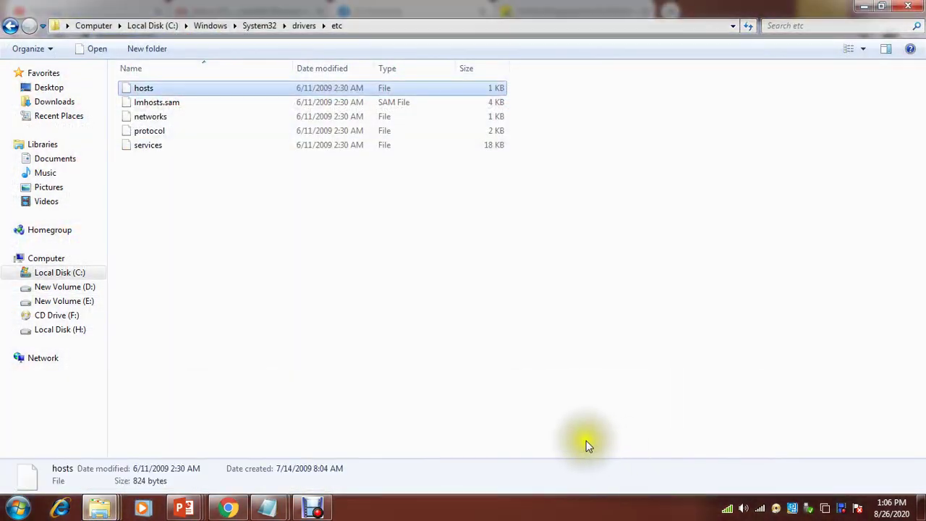
mouse_move(109, 510)
left_click(104, 459)
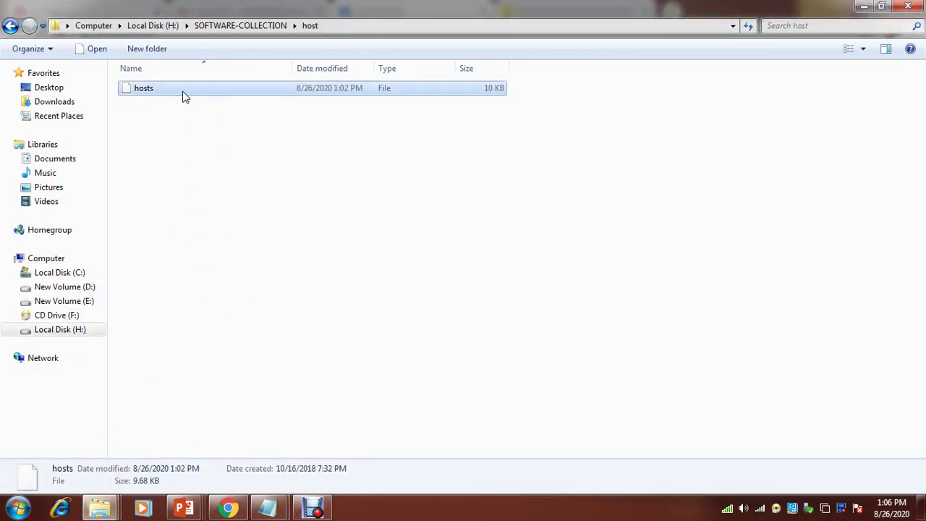
right_click(184, 97)
left_click(214, 106)
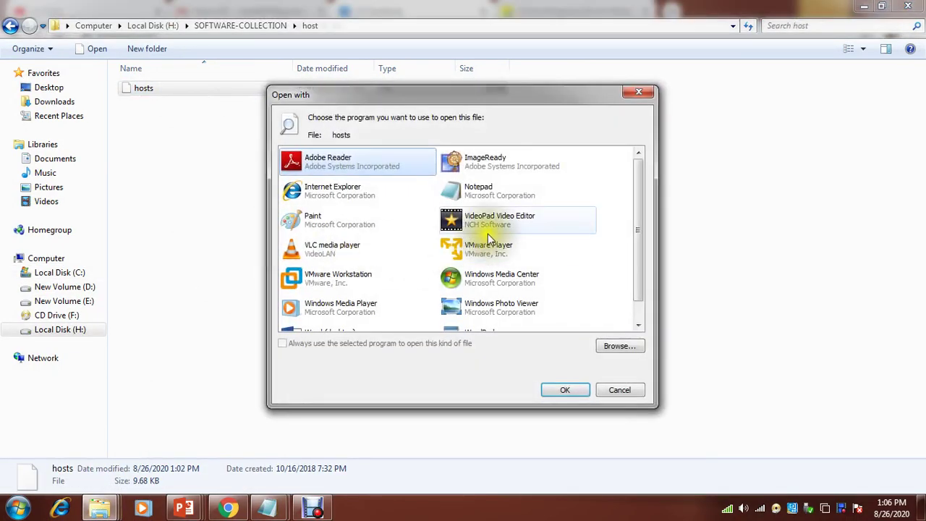
left_click(507, 190)
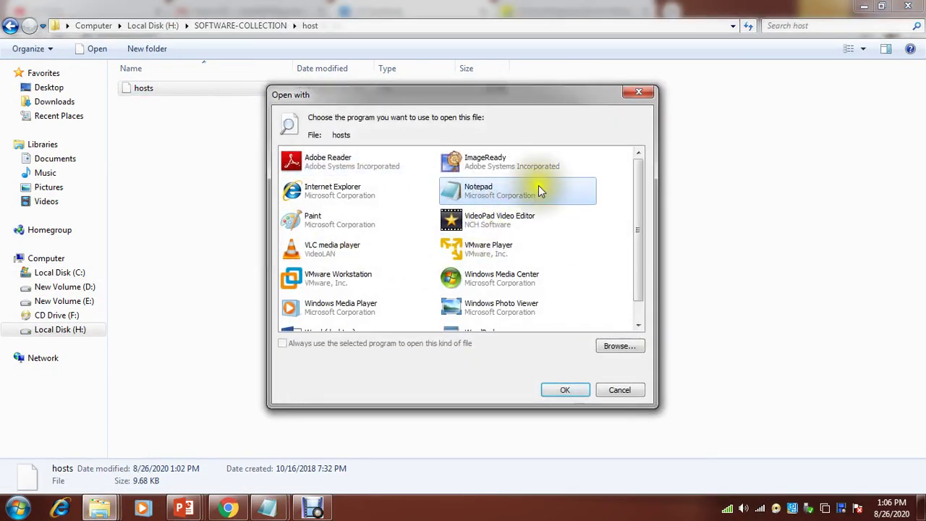
left_click(563, 391)
left_click(526, 60)
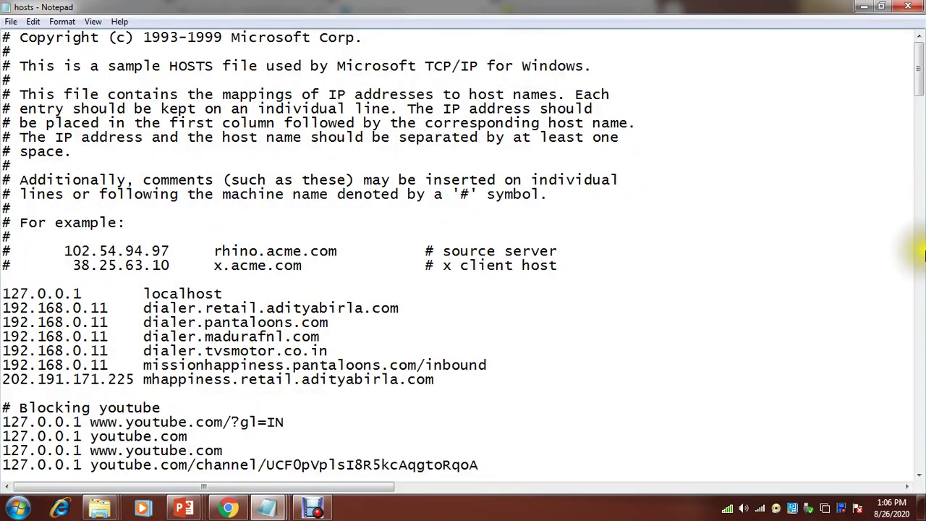
left_click_drag(919, 87, 919, 186)
left_click_drag(3, 108, 141, 292)
left_click(335, 328)
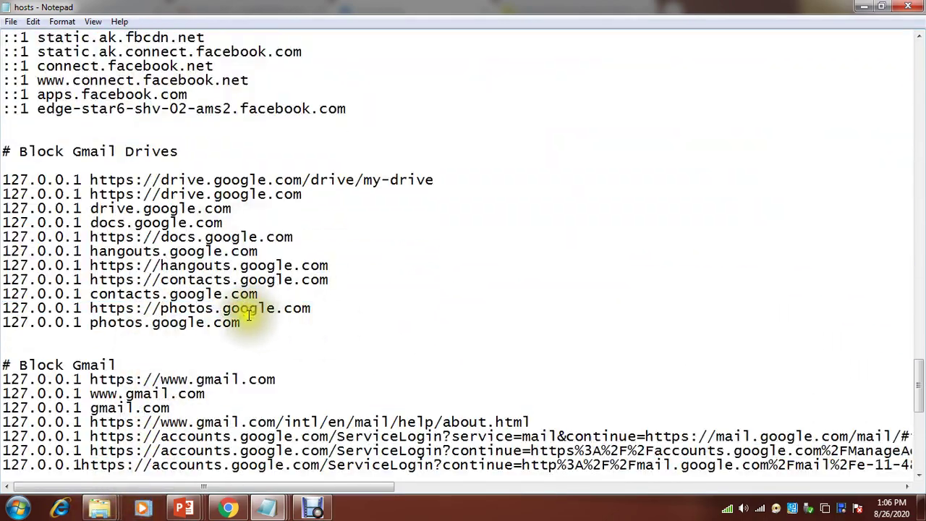
left_click_drag(247, 322, 2, 149)
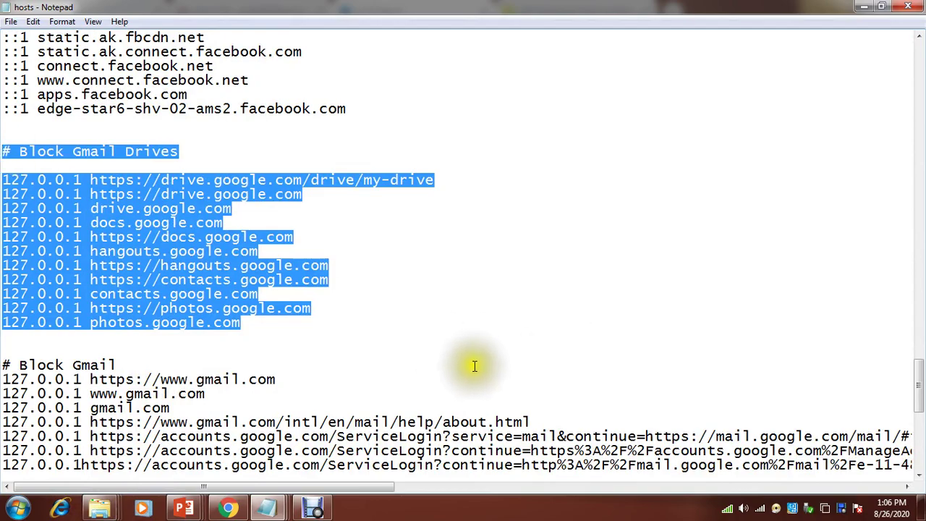
left_click_drag(918, 376, 900, 66)
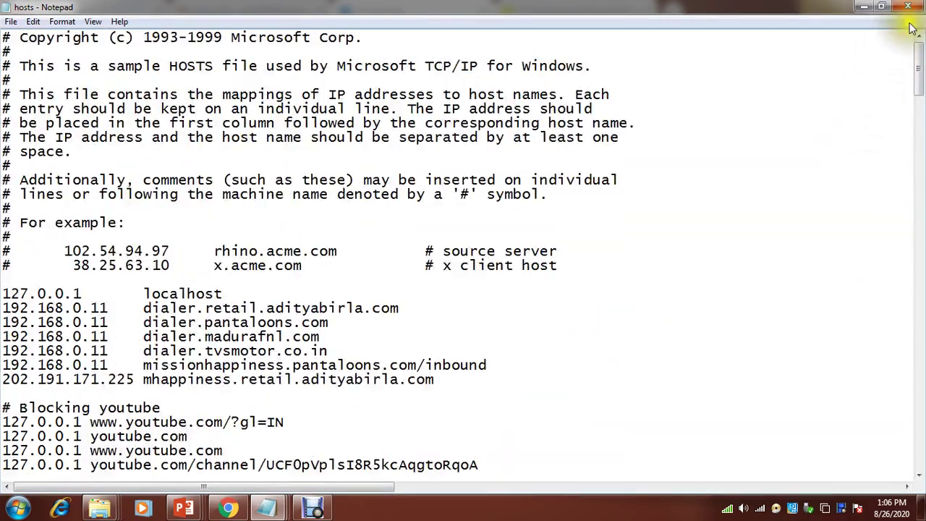